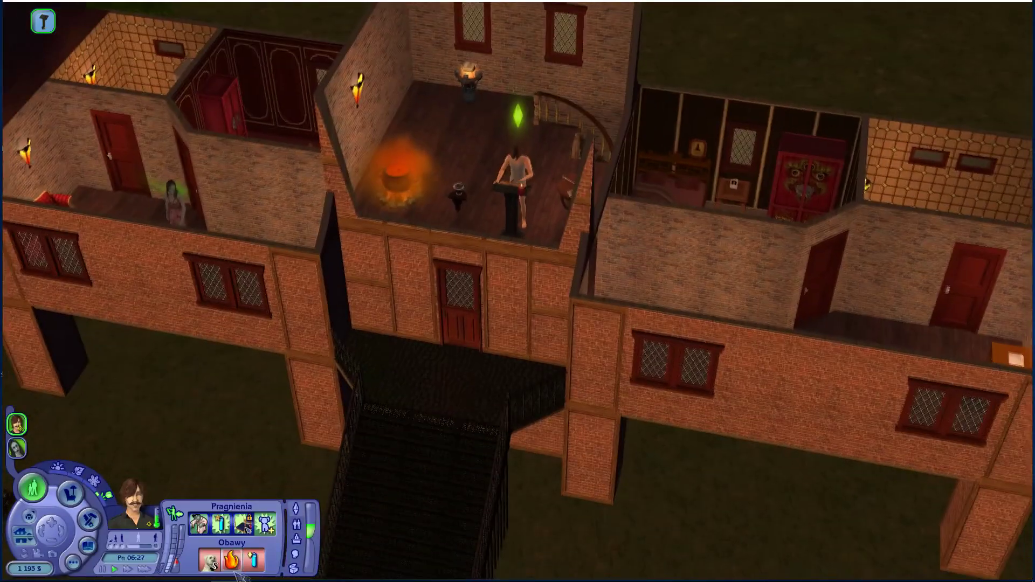
Show the selected Sim's memories and expand them to the full list
left_click(296, 554)
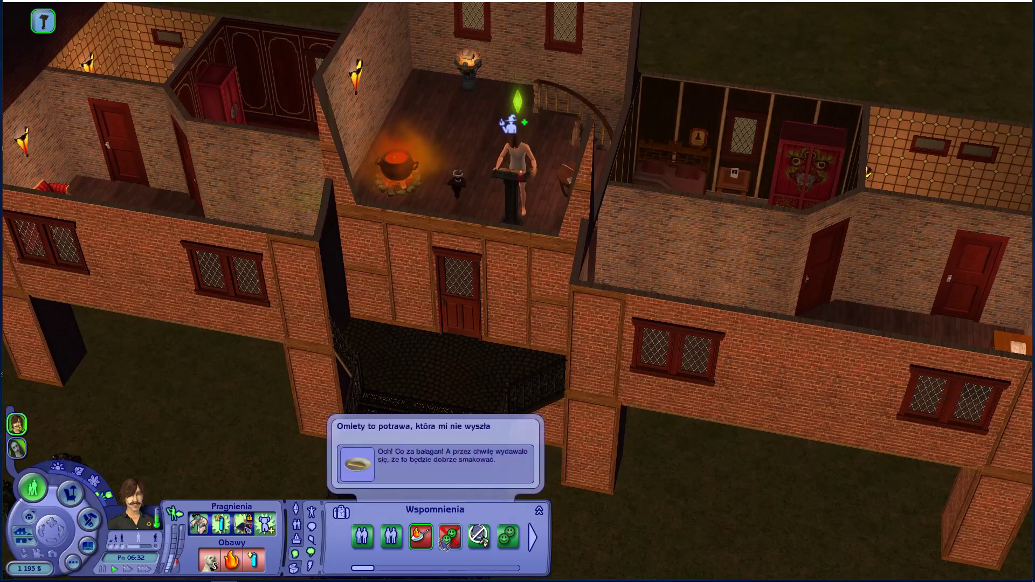
left_click(538, 510)
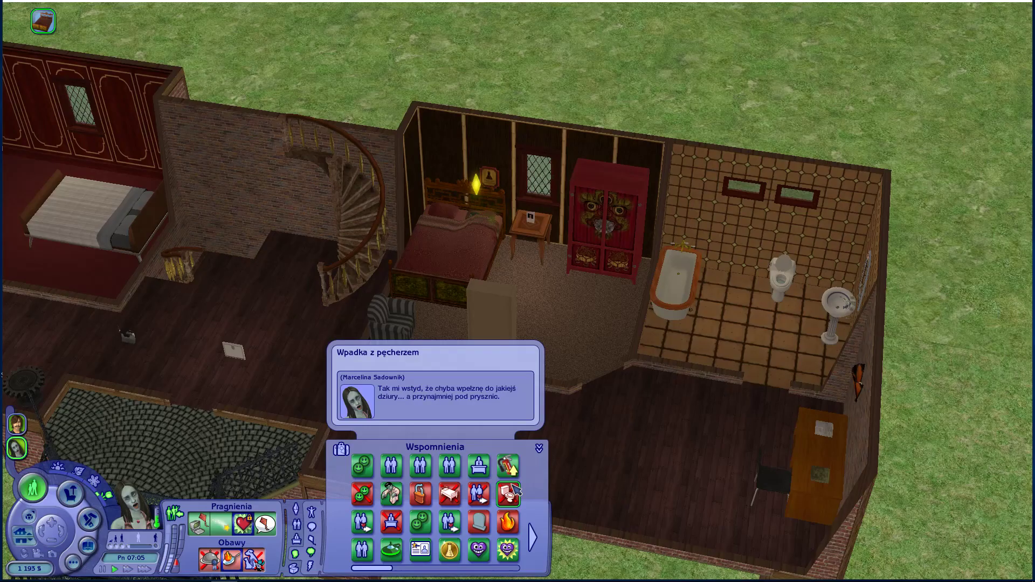
Quit the game from its options and confirm the exit
left_click(73, 563)
left_click(111, 556)
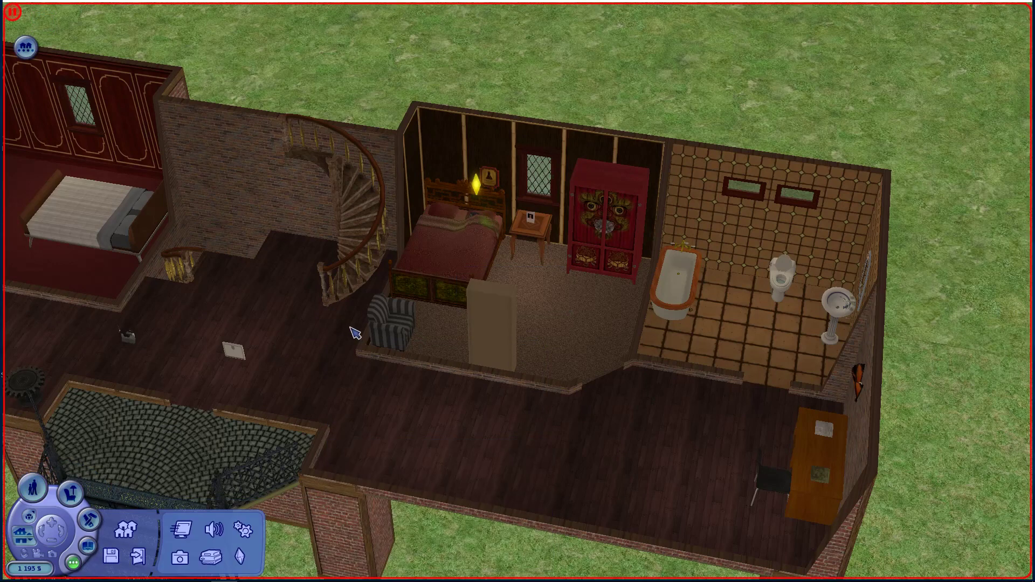
left_click(138, 555)
left_click(491, 310)
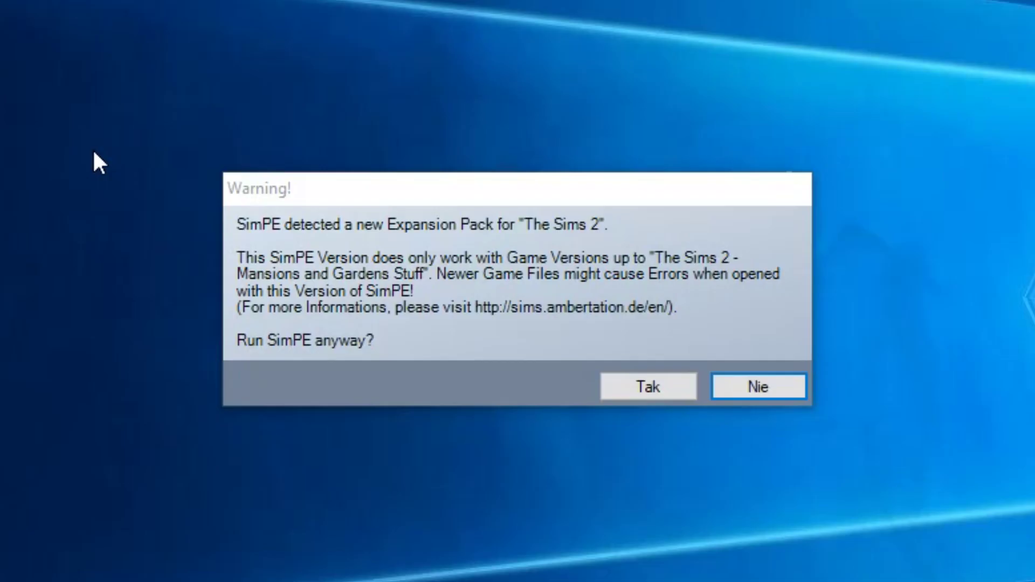
Run SimPE despite the expansion pack warning and open the Złoty Las neighborhood
left_click(647, 386)
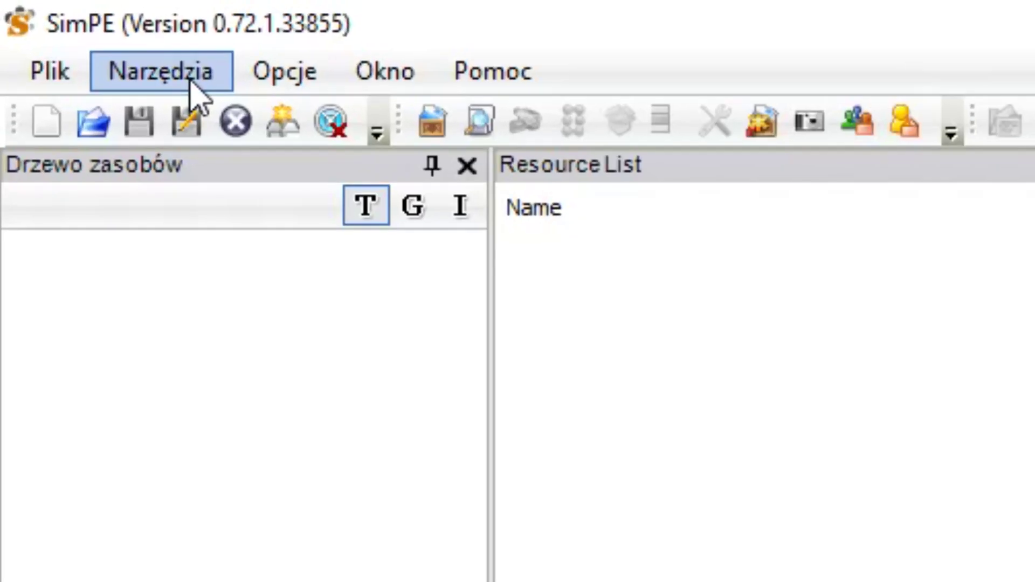
left_click(50, 21)
mouse_move(63, 30)
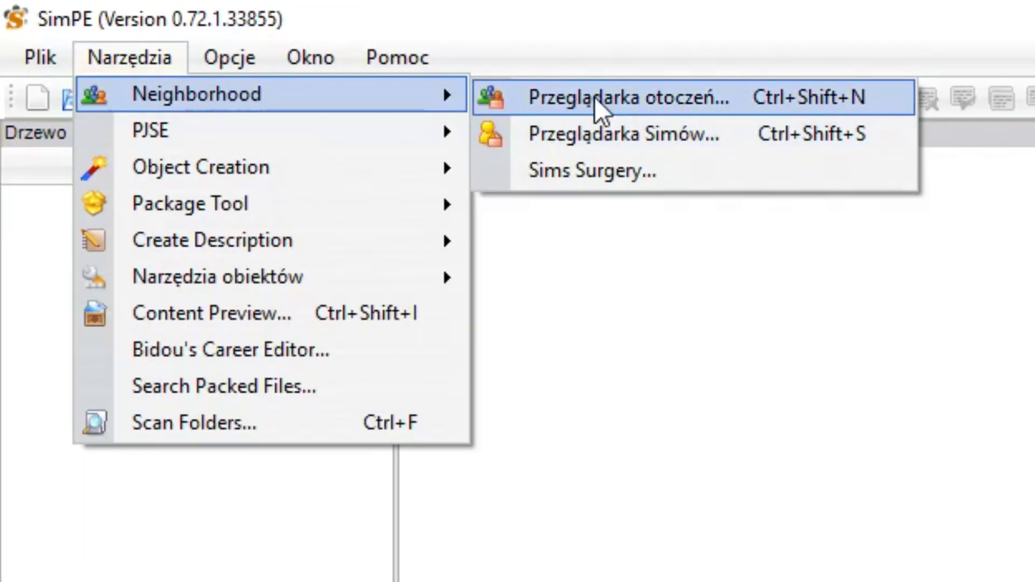
left_click(594, 98)
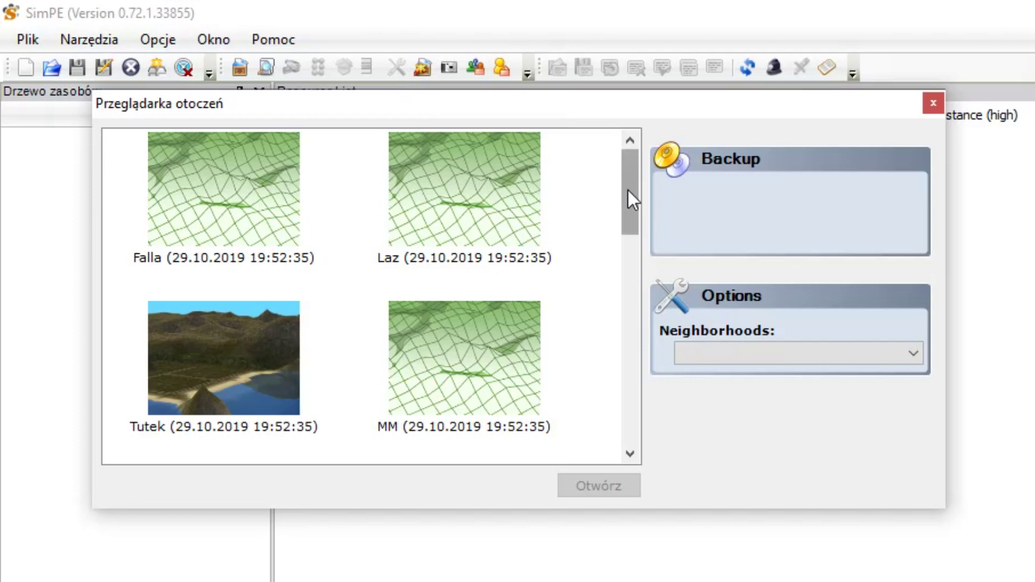
left_click_drag(629, 190, 631, 350)
left_click(507, 261)
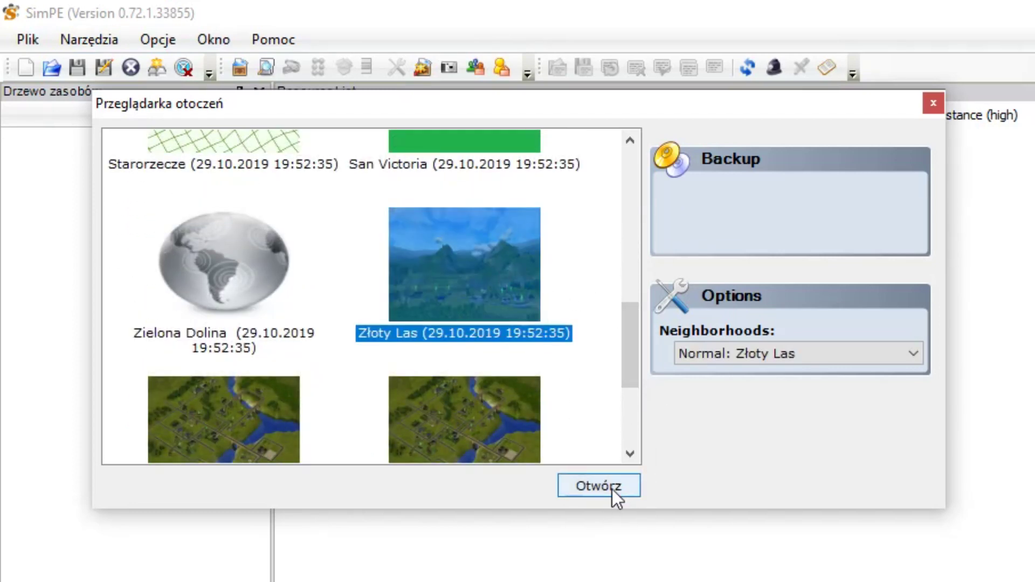
left_click(612, 489)
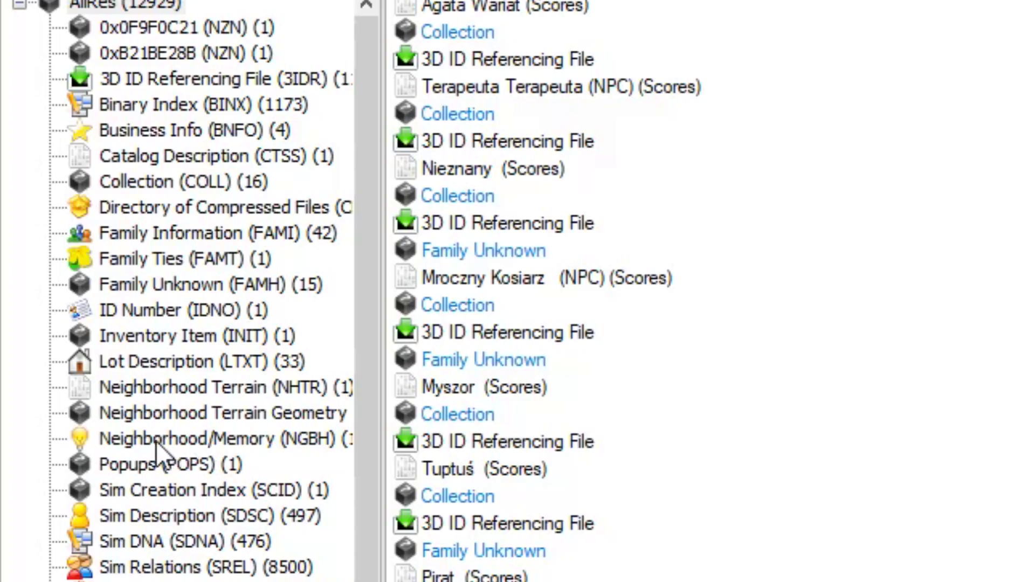
Open the Neighborhood/Memory (NGBH) resource and display the memories of the male Sim in the Powab household
left_click(156, 439)
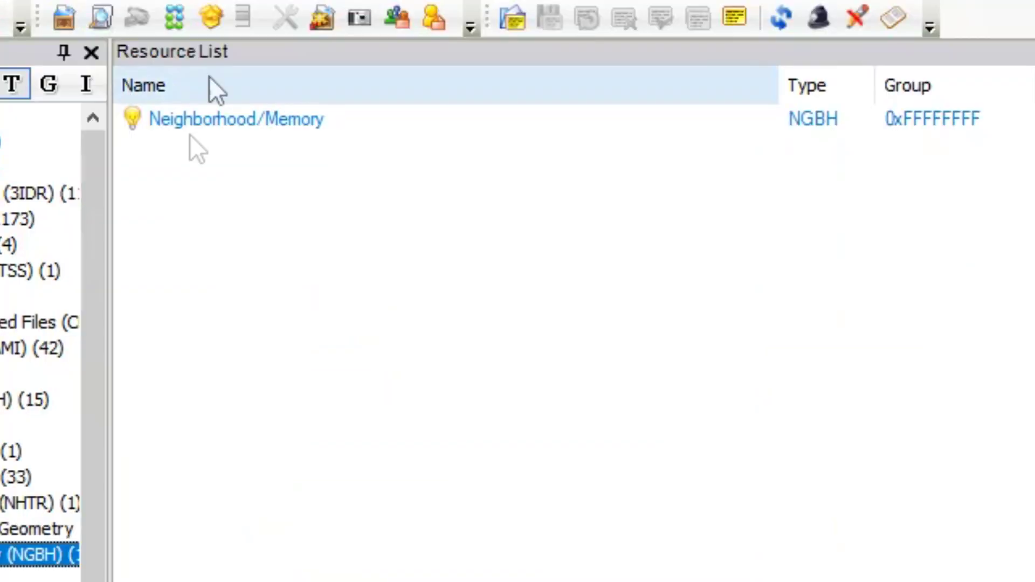
left_click(246, 121)
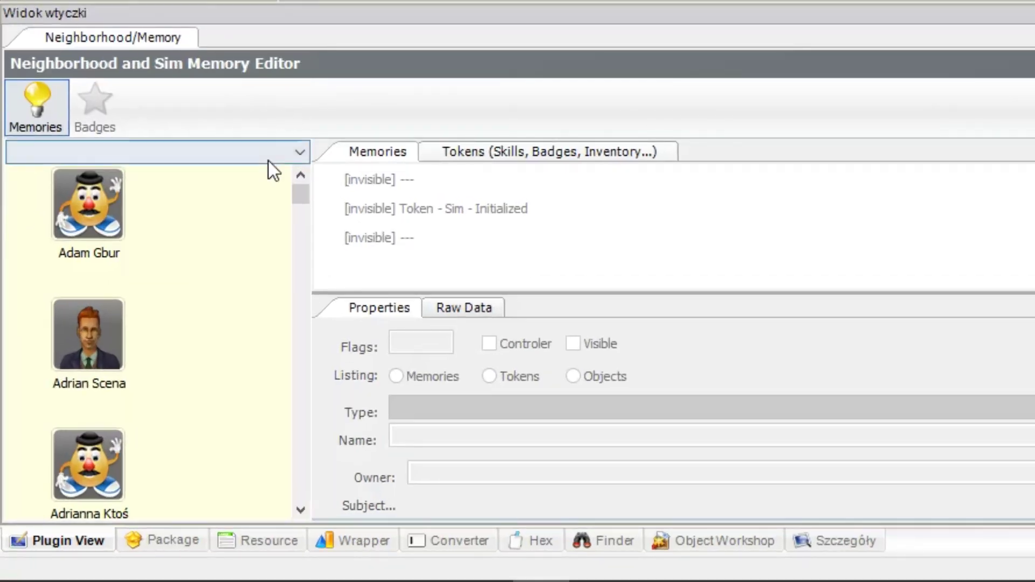
left_click(263, 155)
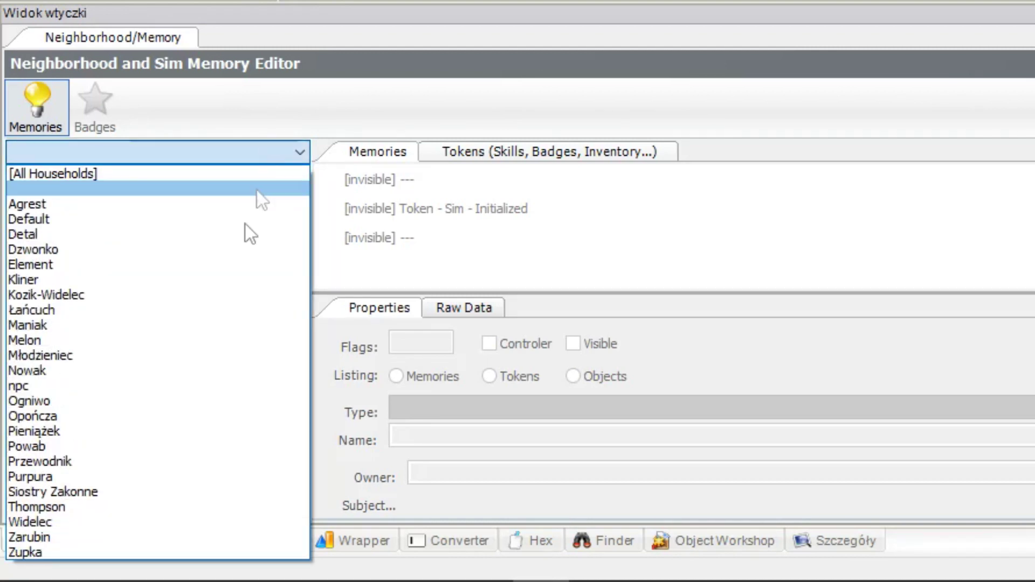
left_click(139, 447)
left_click(98, 210)
left_click(81, 380)
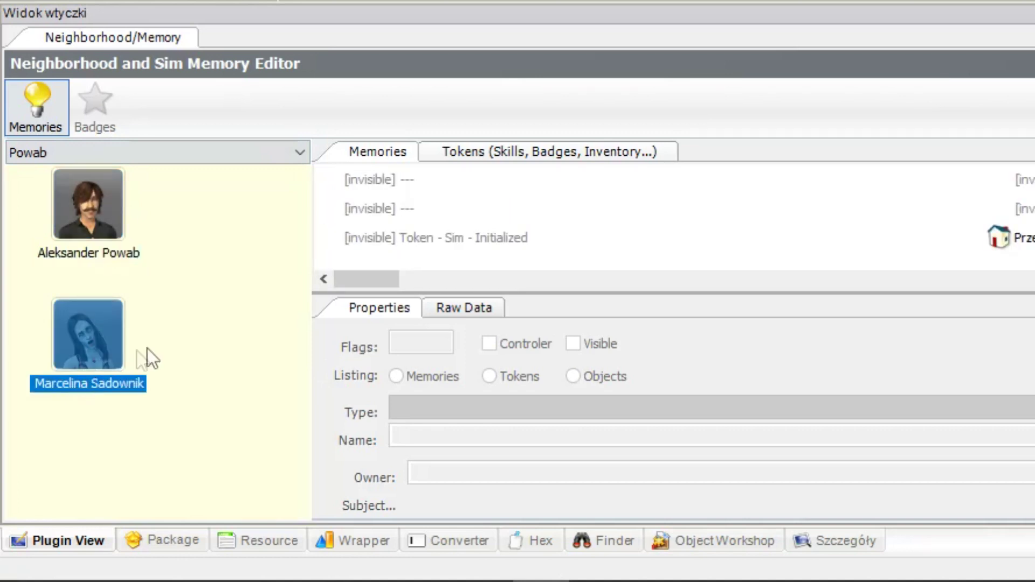
left_click(97, 217)
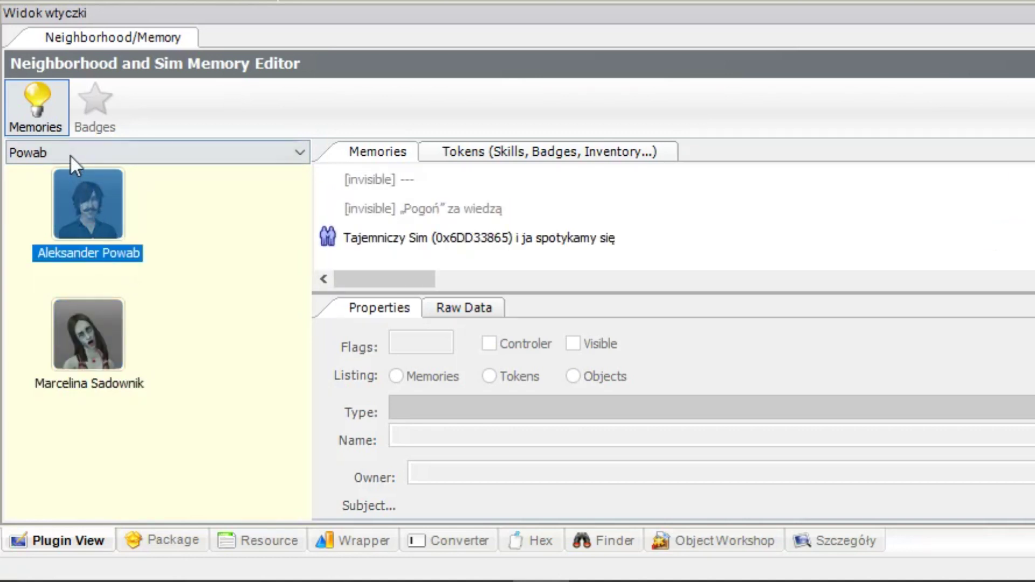
left_click(95, 326)
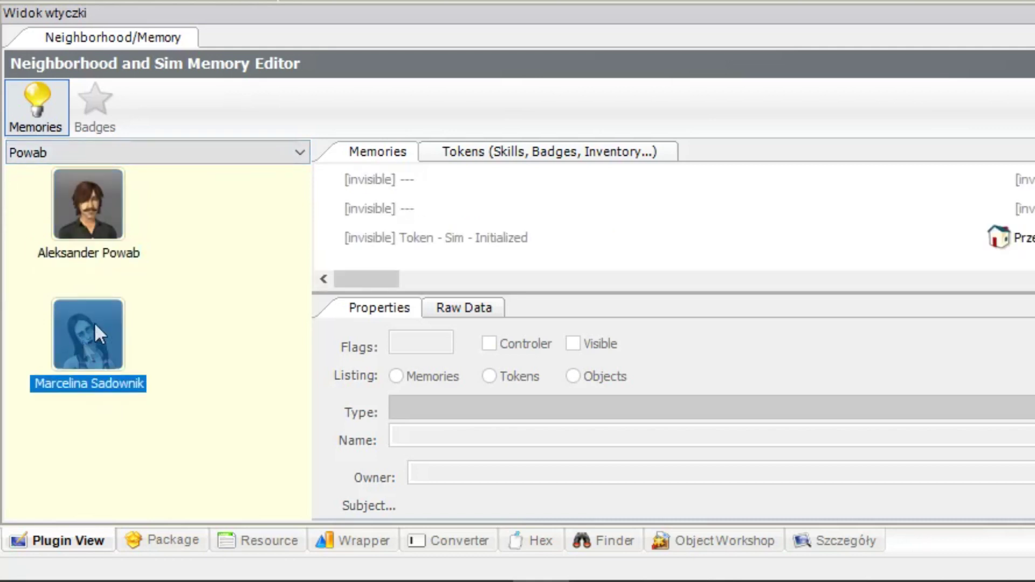
left_click(116, 185)
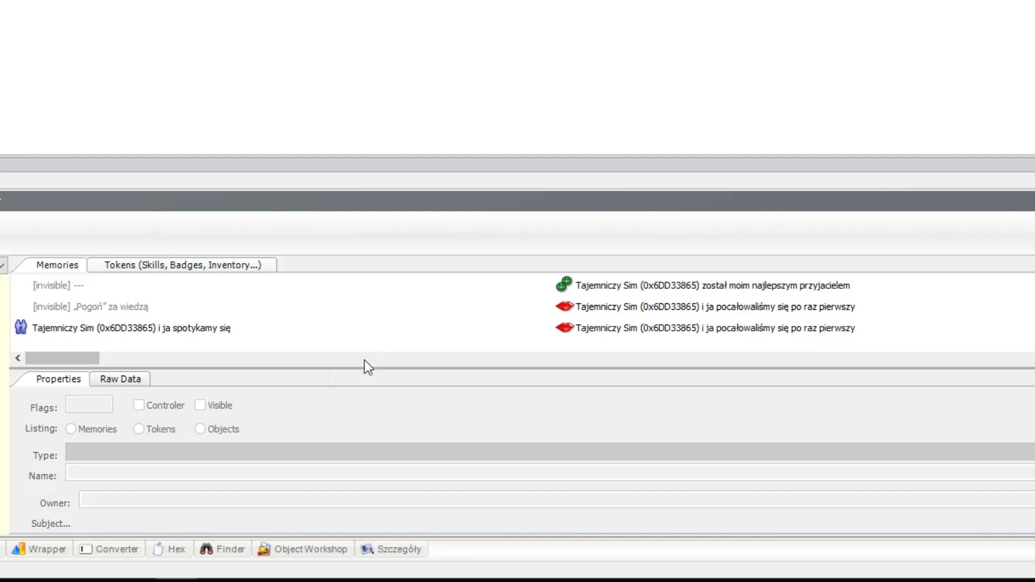
Look through the Sim's memory list and inspect the invisible gossip memory "Przeniesienie na poprzednie stanowisko pracy"
left_click_drag(70, 358, 1034, 360)
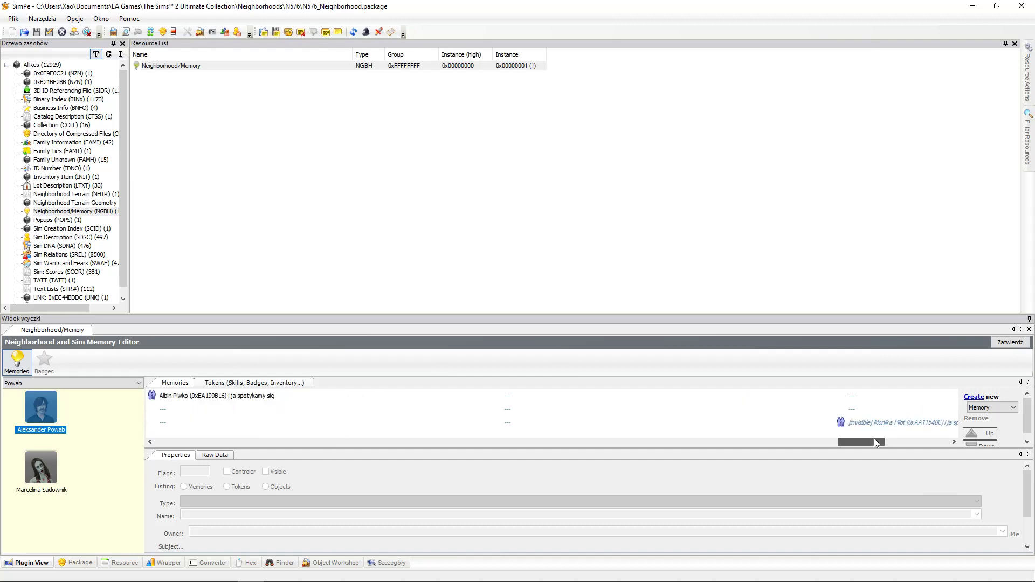
left_click_drag(870, 443, 624, 456)
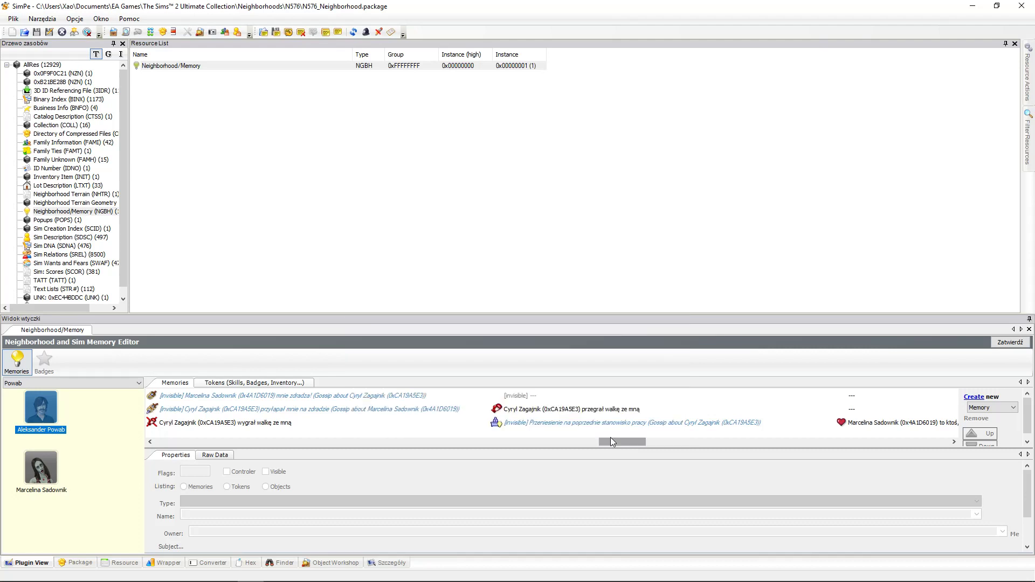
left_click_drag(610, 437, 853, 450)
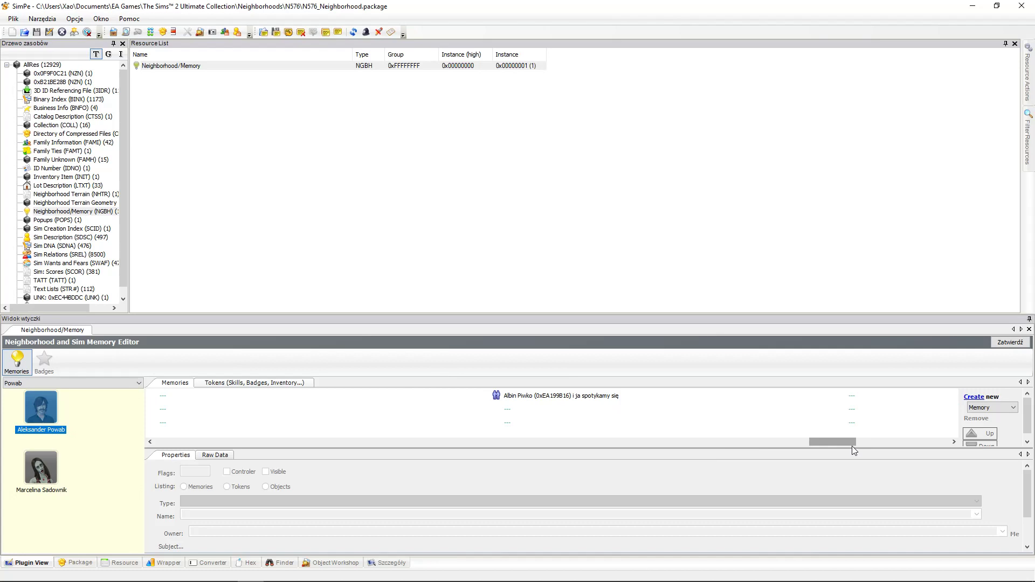
left_click_drag(851, 445, 677, 457)
left_click_drag(816, 348, 816, 348)
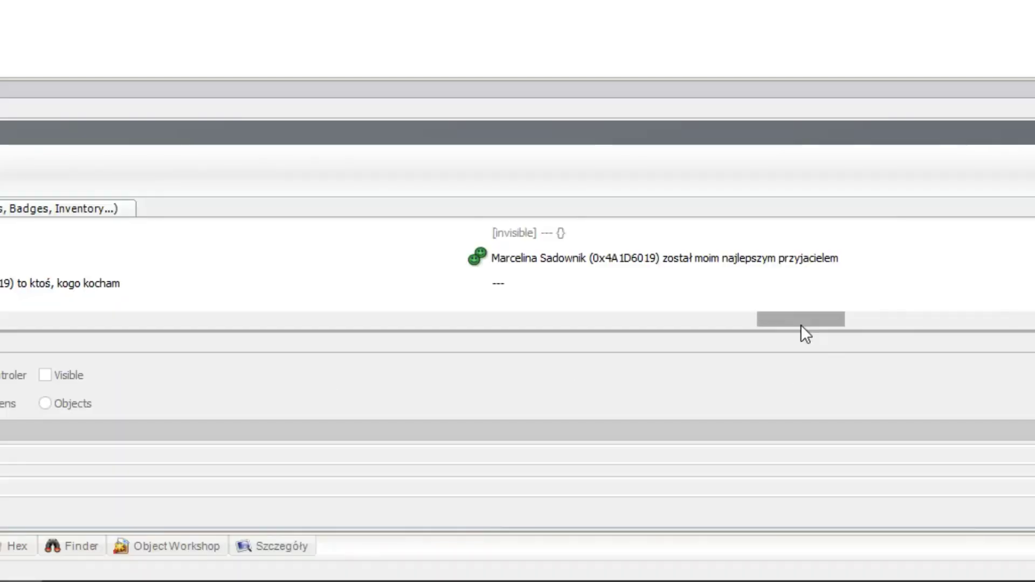
left_click_drag(788, 318, 695, 321)
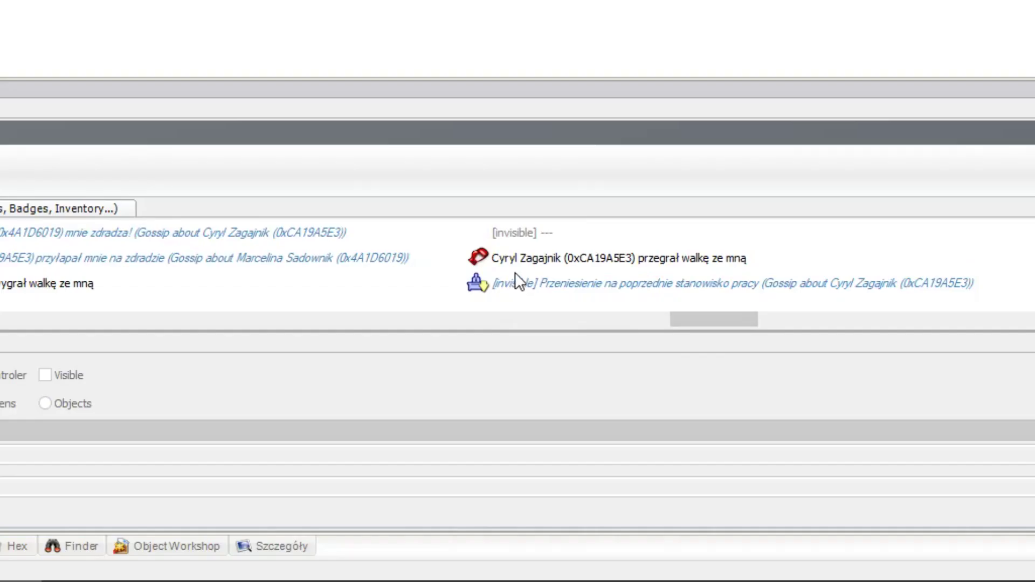
left_click(523, 291)
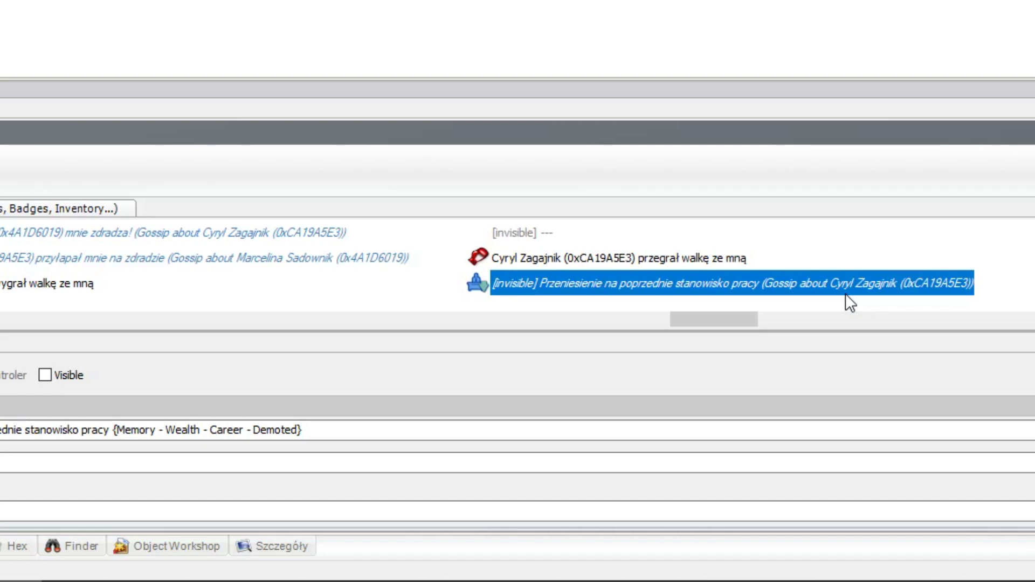
left_click_drag(721, 319, 673, 327)
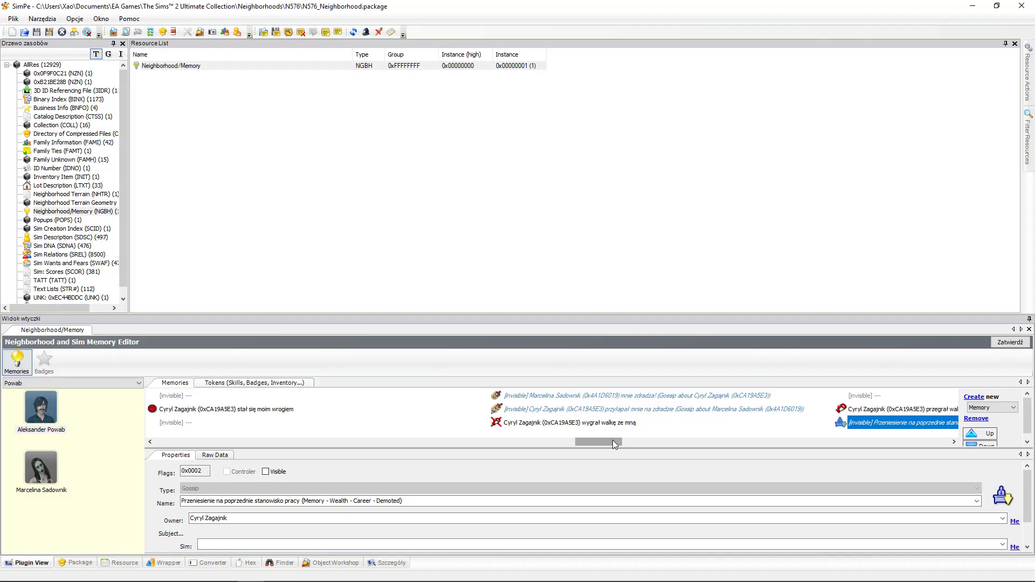
Make the "Met Someone" memory near the end of the Sim's list invisible
left_click_drag(615, 445, 981, 446)
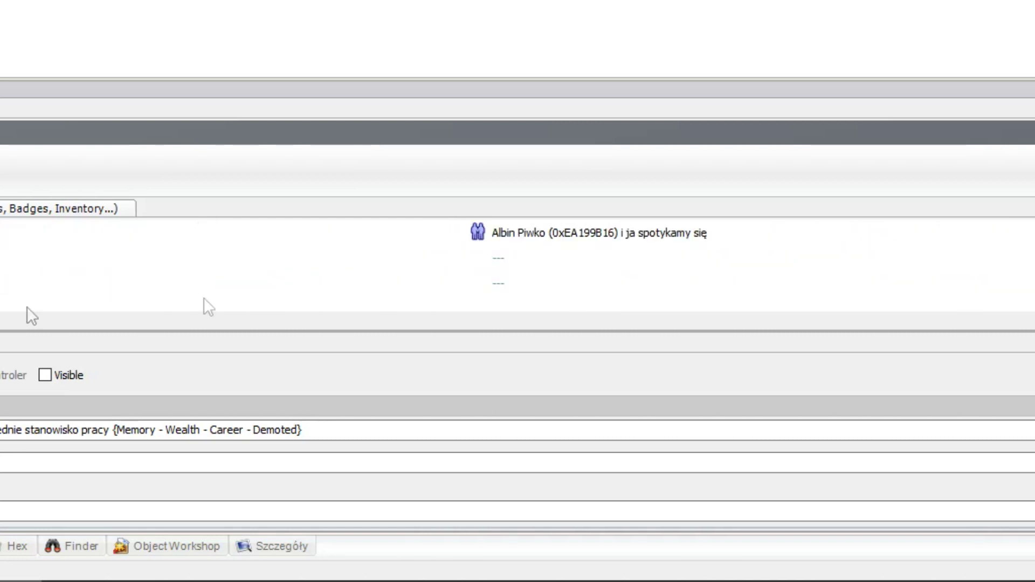
left_click(621, 232)
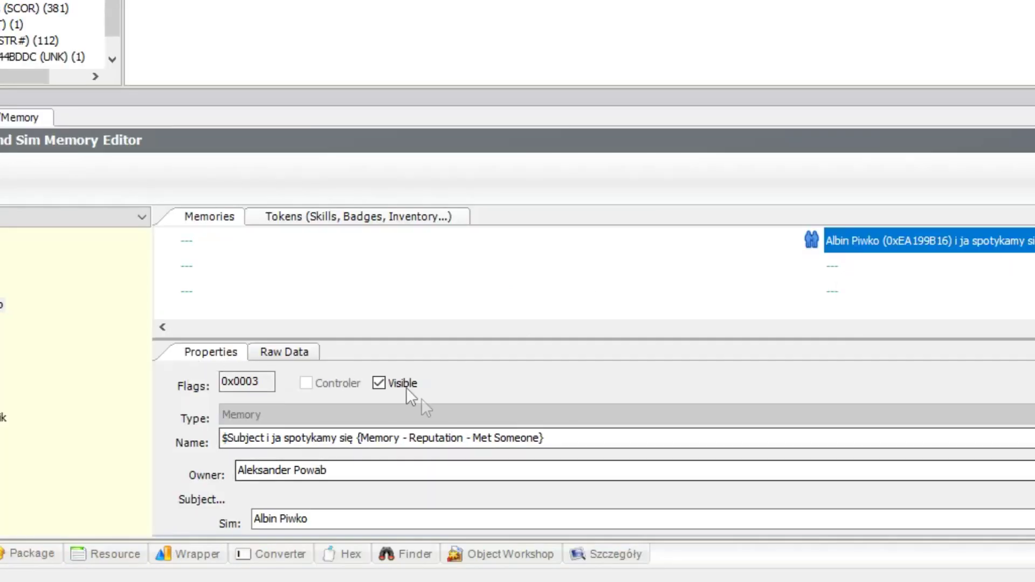
left_click(379, 383)
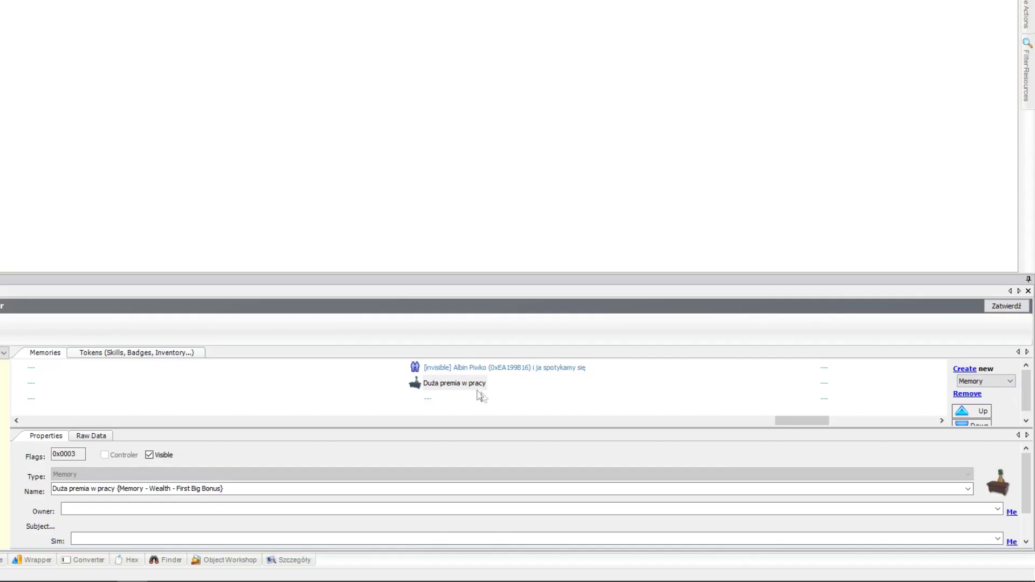
Move the "Duża premia w pracy" memory down to the end of the Sim's memory list
left_click(470, 384)
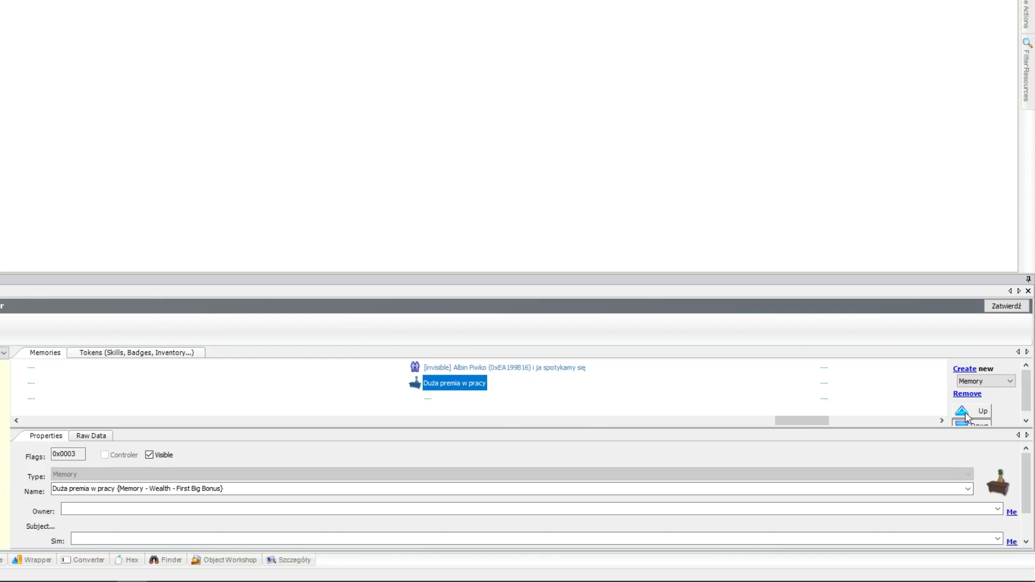
left_click(965, 412)
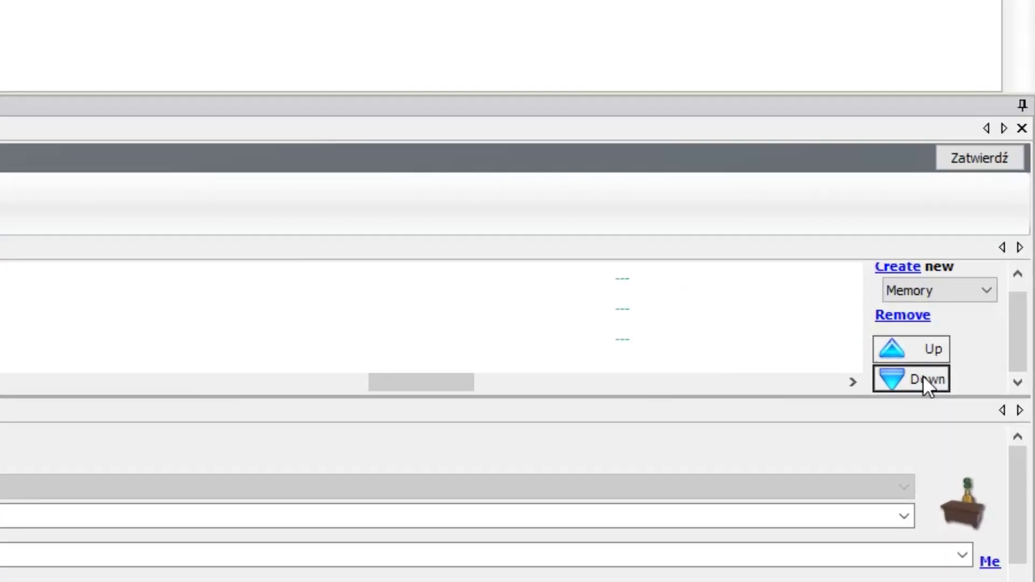
left_click(924, 379)
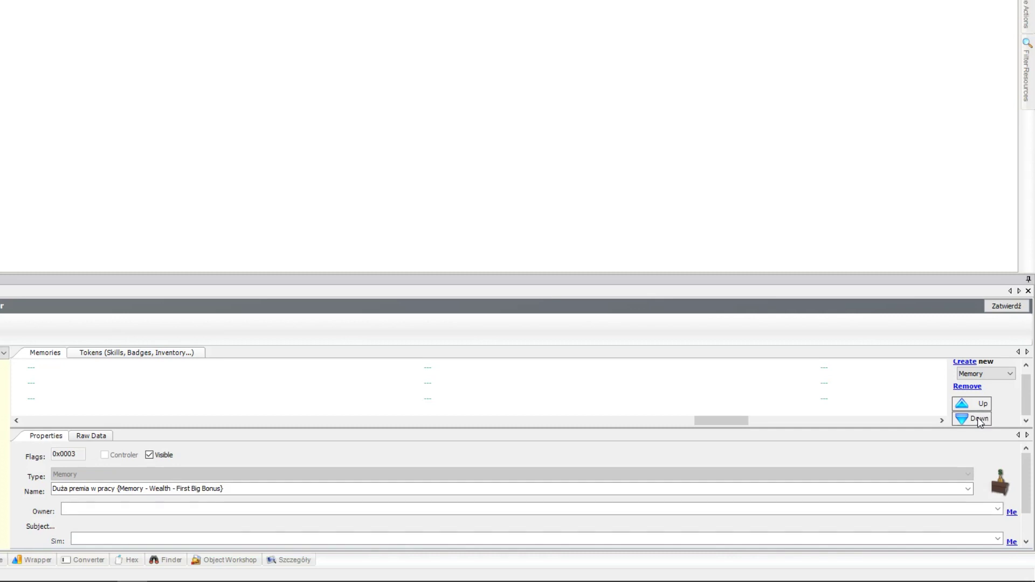
left_click_drag(721, 420, 917, 426)
left_click(961, 416)
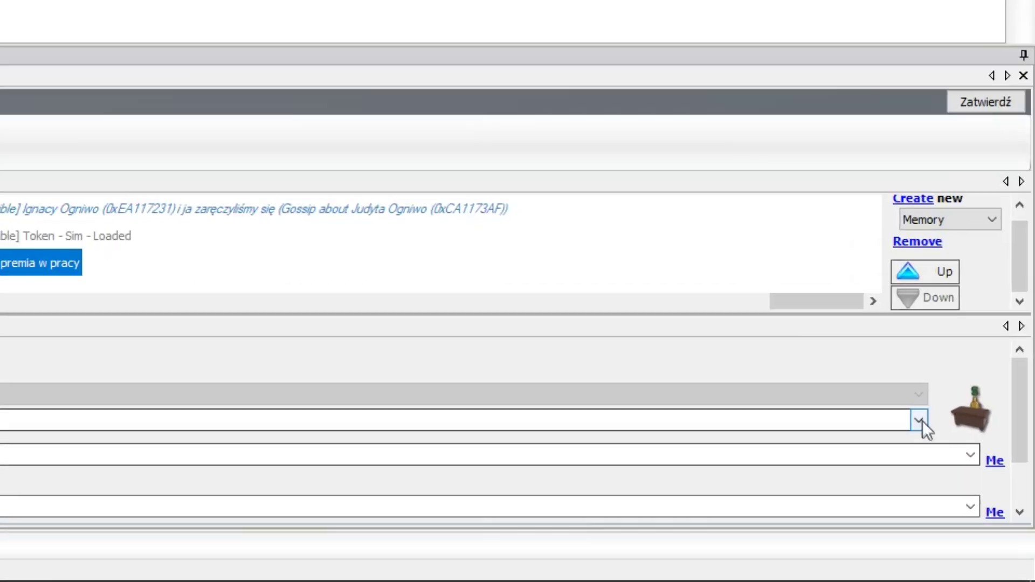
Change the "Duża premia w pracy" memory to "Wyprowadzka ze starego miejsca {Memory - Reputation - Move Out}"
left_click(969, 489)
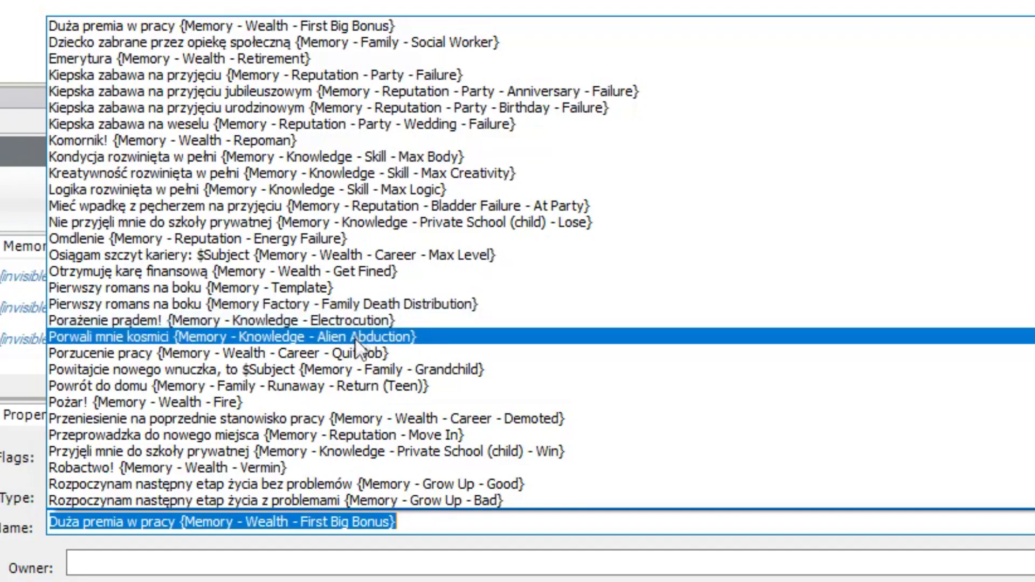
scroll(356, 334, "down", 4)
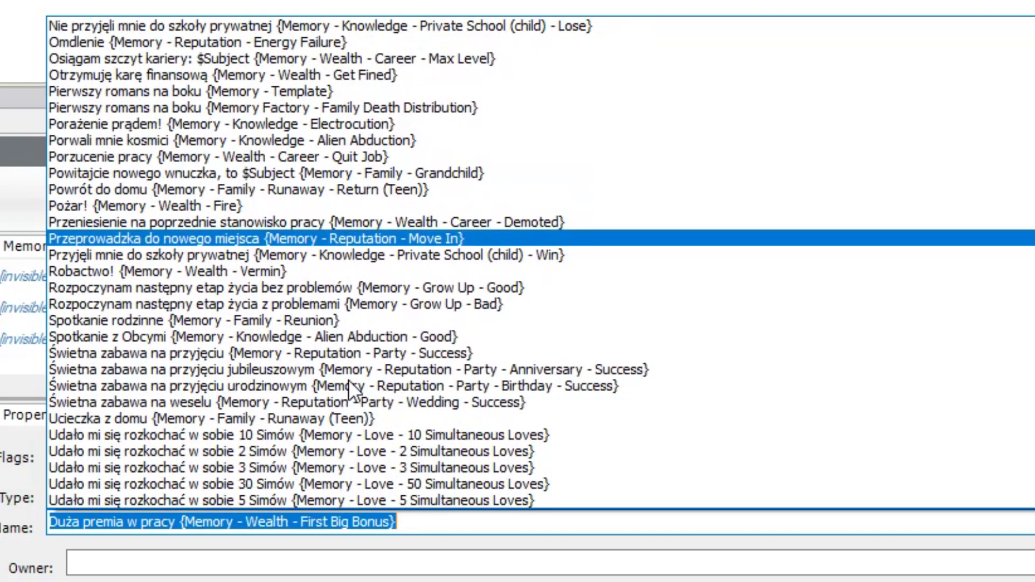
scroll(348, 380, "down", 3)
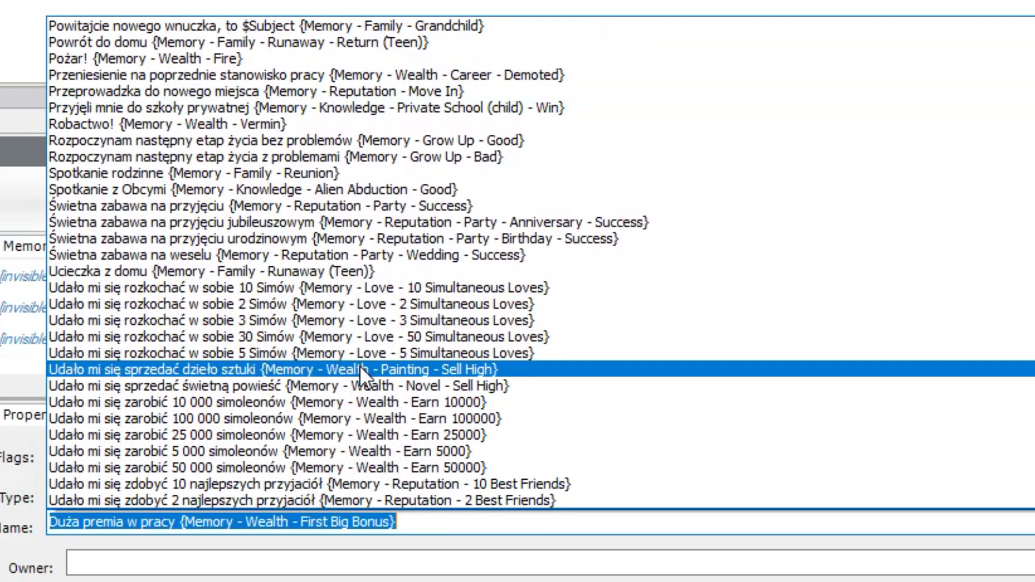
scroll(444, 384, "down", 1)
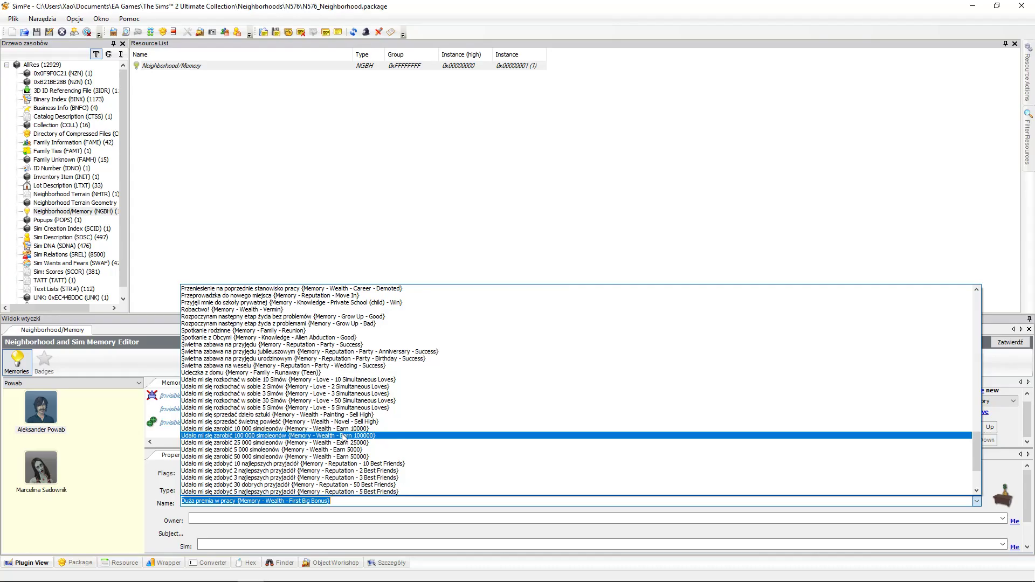
scroll(343, 437, "down", 3)
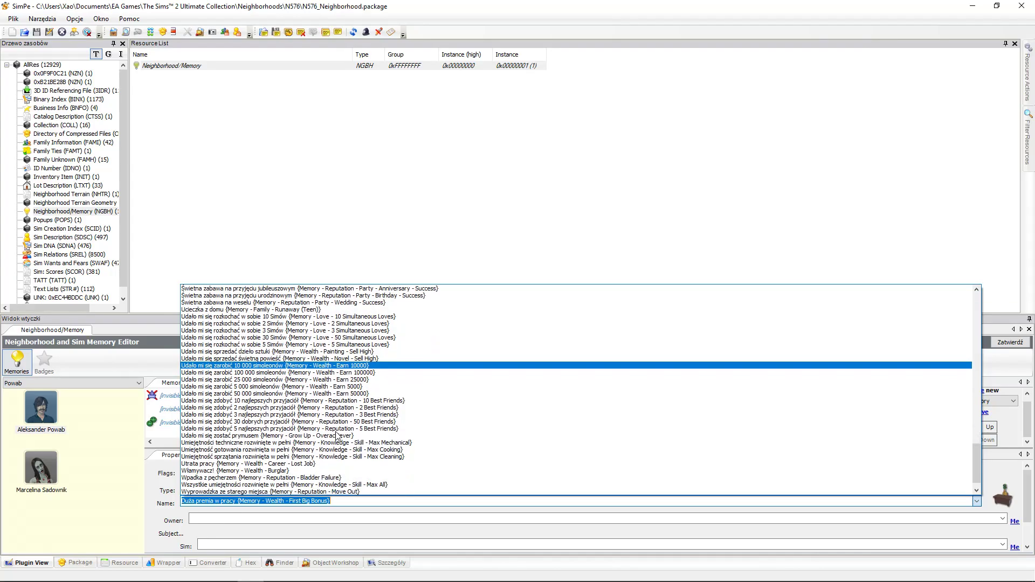
scroll(338, 436, "down", 1)
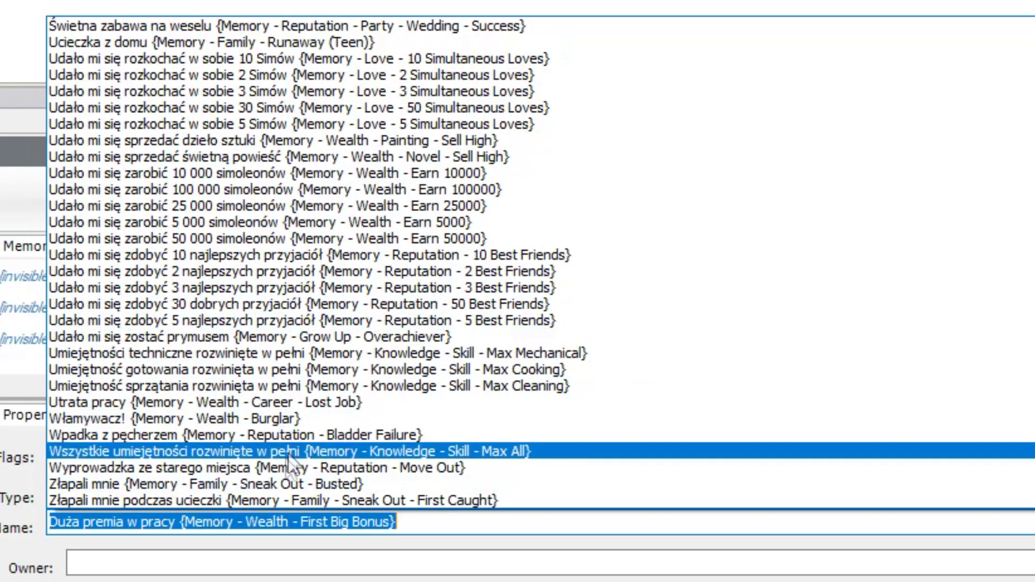
left_click(270, 468)
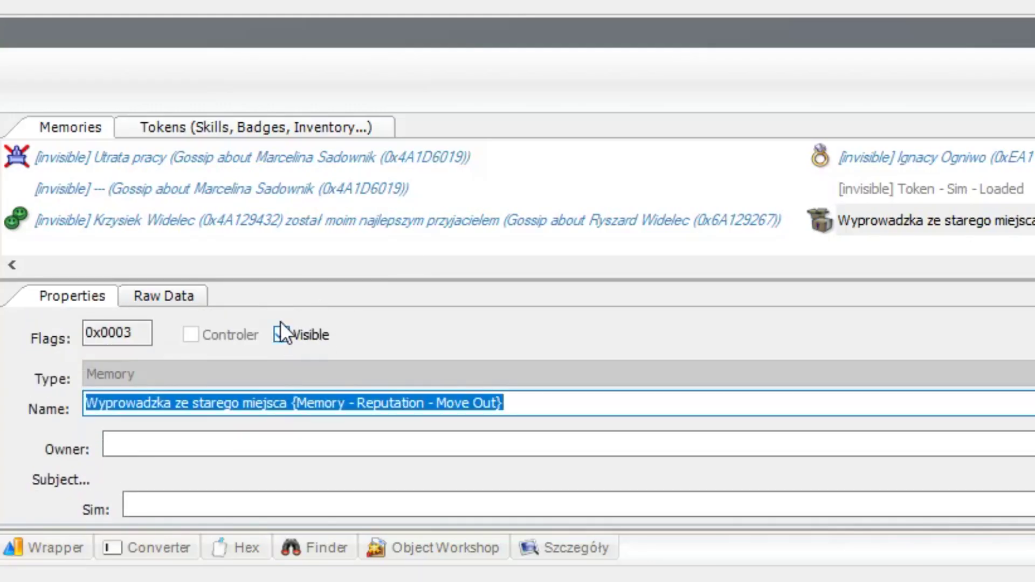
Set the male Sim of the Powab household as the owner of the "Wyprowadzka ze starego miejsca" memory
scroll(131, 405, "down", 3)
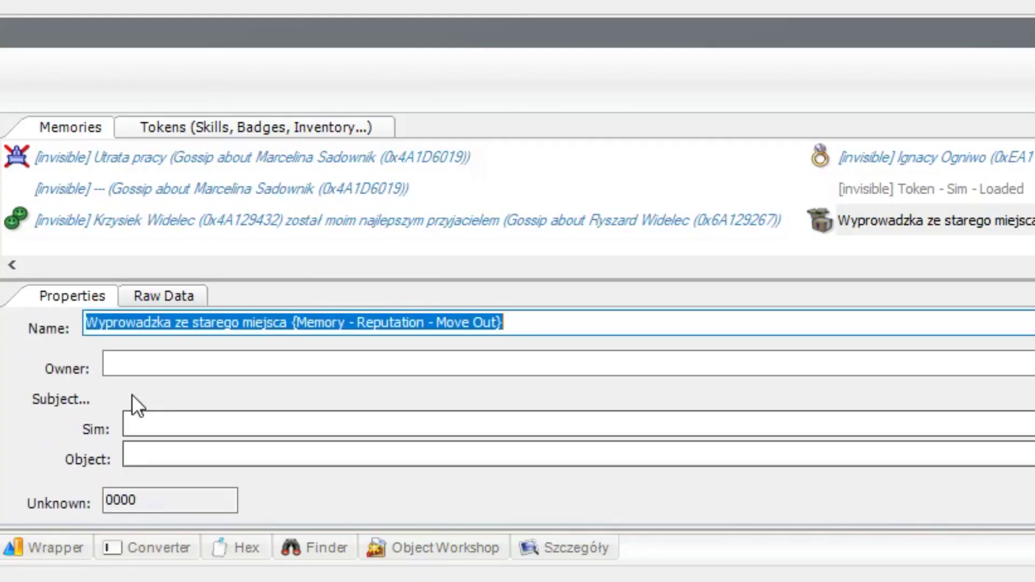
left_click(299, 364)
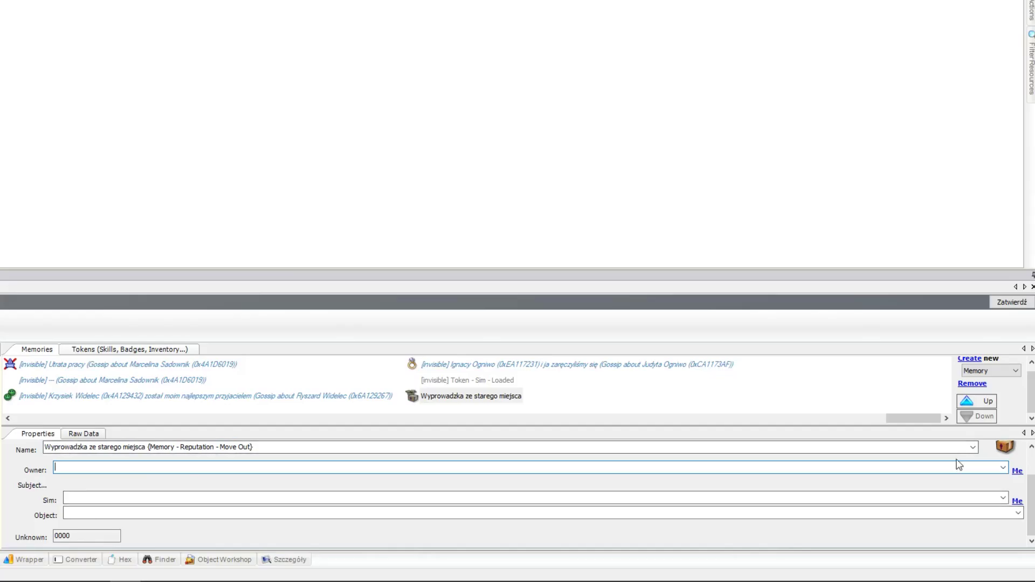
left_click(1003, 468)
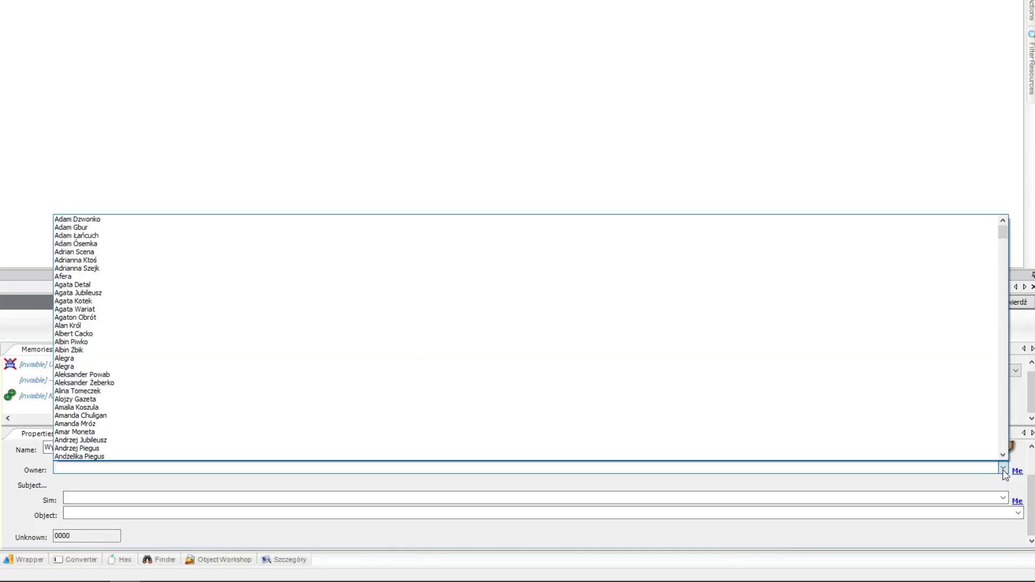
type("g")
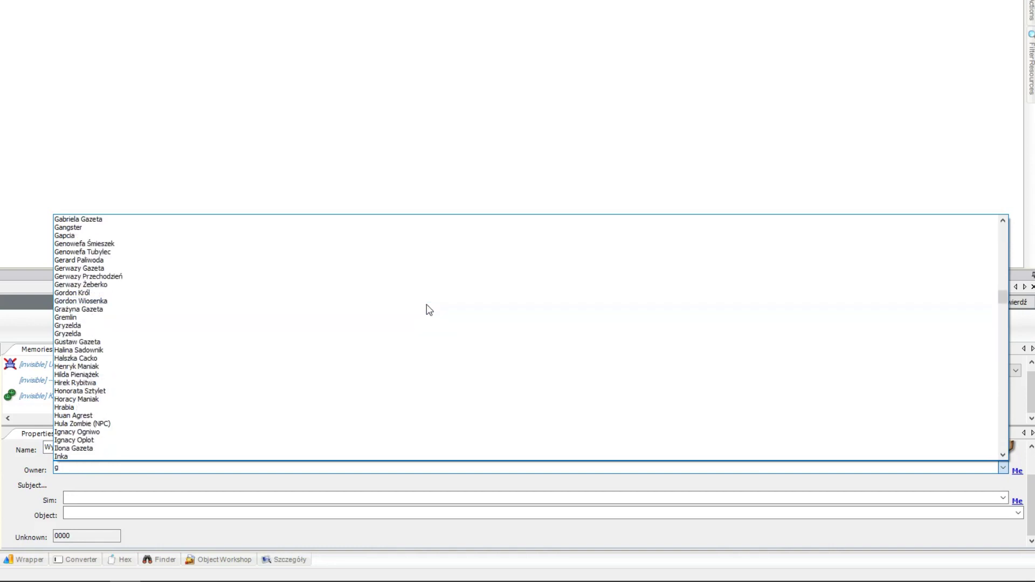
key("BackSpace")
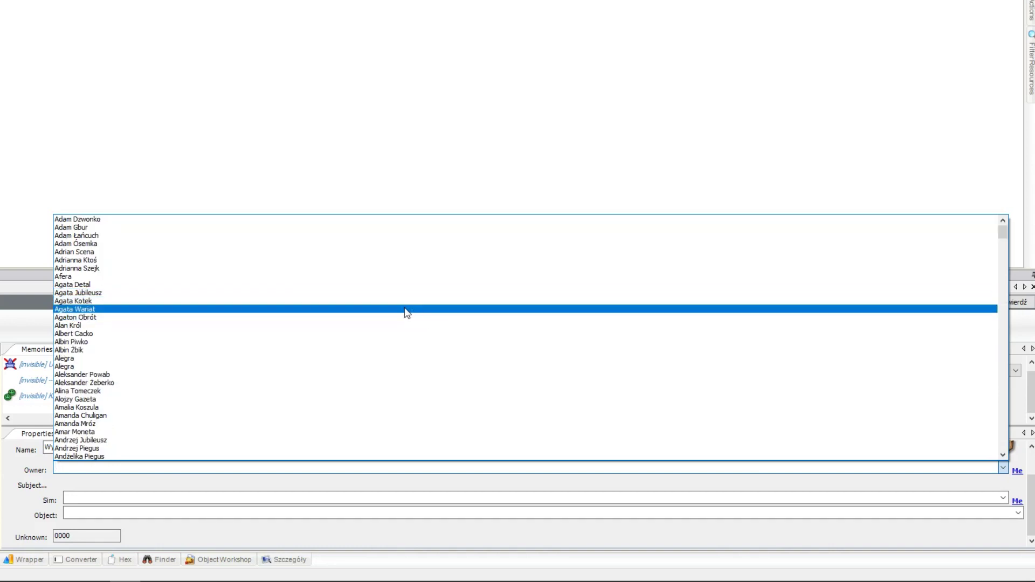
type("aleks")
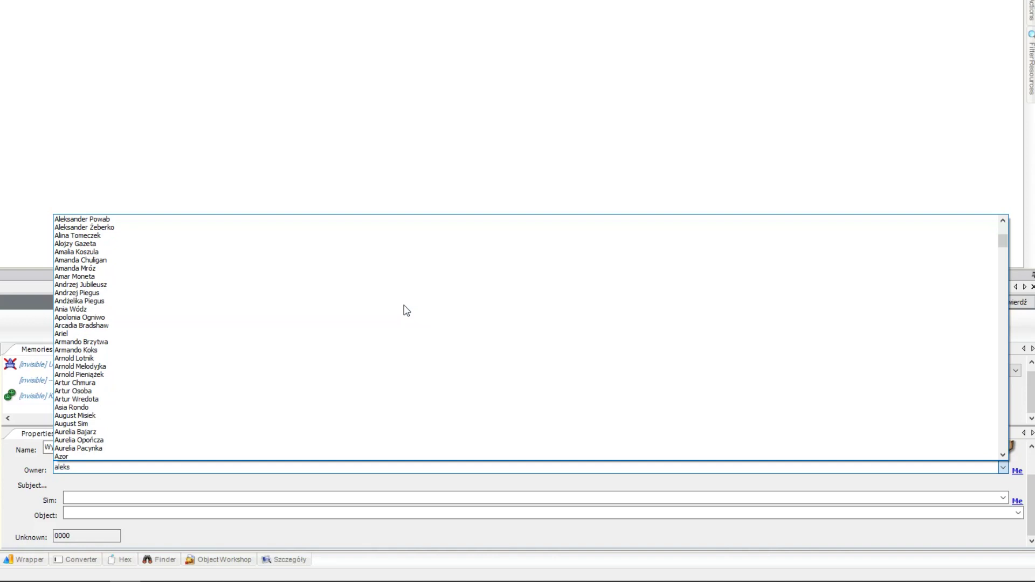
left_click(142, 224)
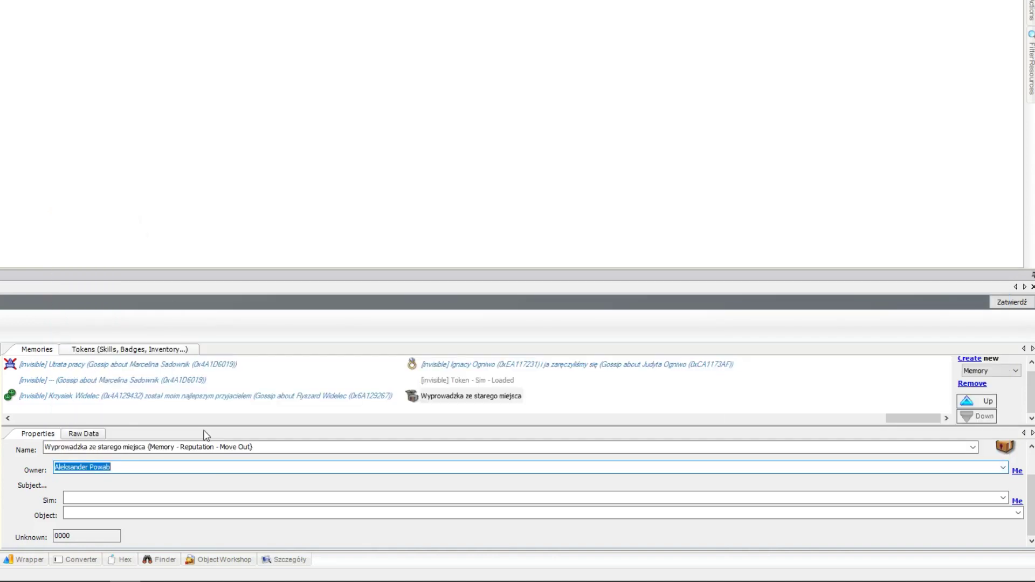
left_click(1017, 472)
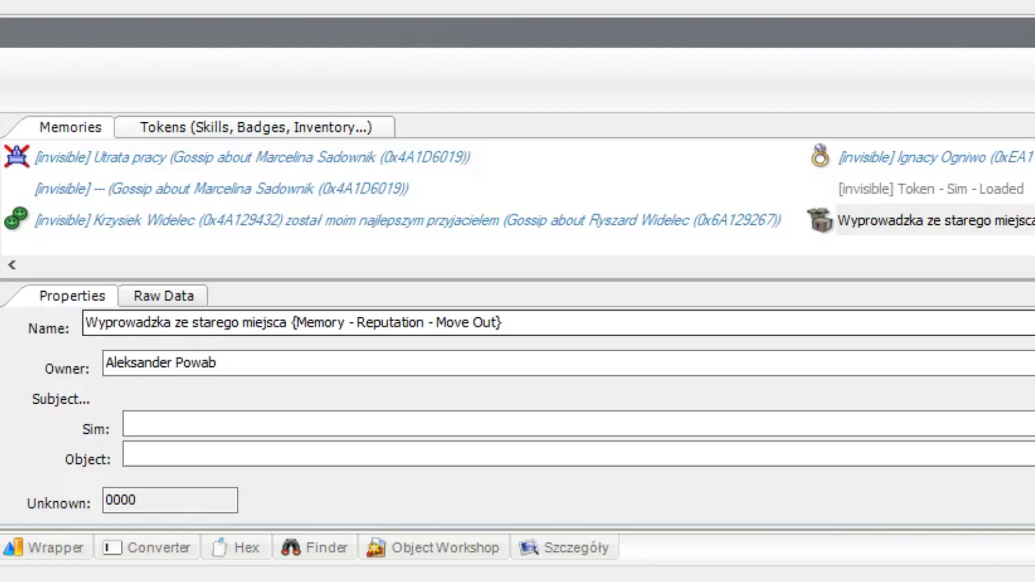
Change the selected memory to "$Subject i ja pocałowaliśmy się po raz pierwszy {Memory - Love - Kissed Sim}"
key("F4")
scroll(926, 166, "up", 20)
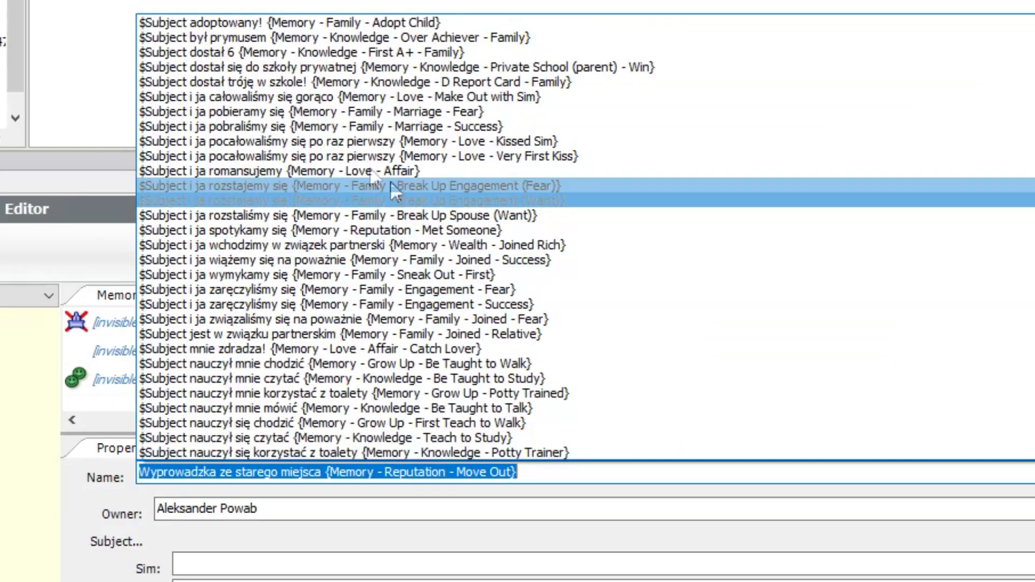
left_click(523, 141)
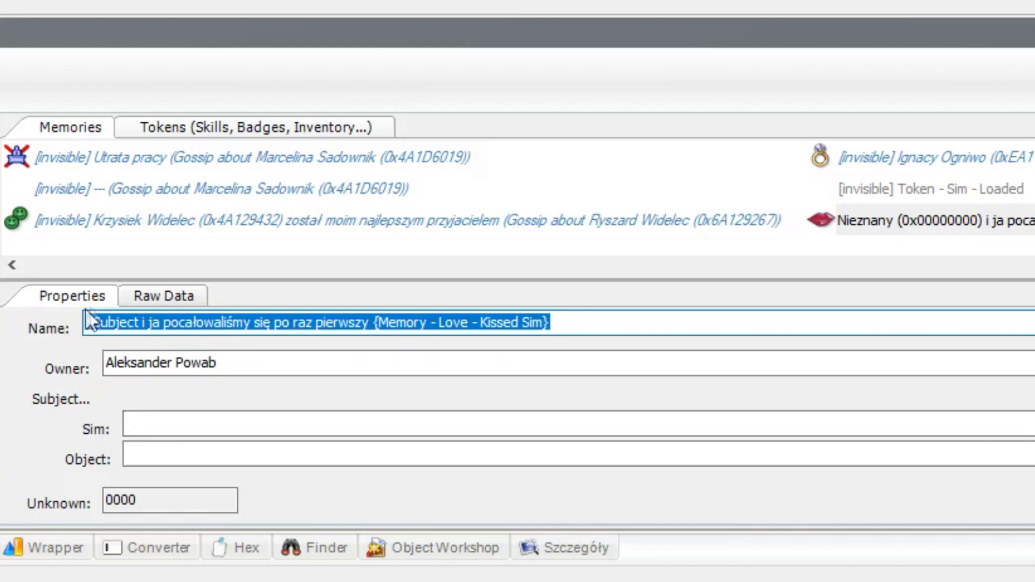
Assign the third Sim among the available choices as the subject of the first-kiss memory
left_click(173, 420)
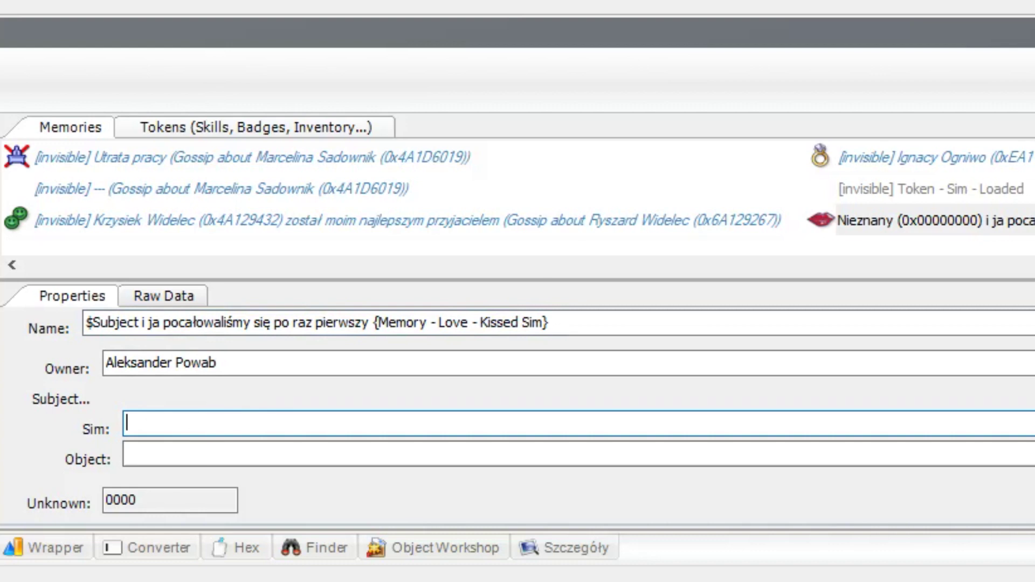
key("Down")
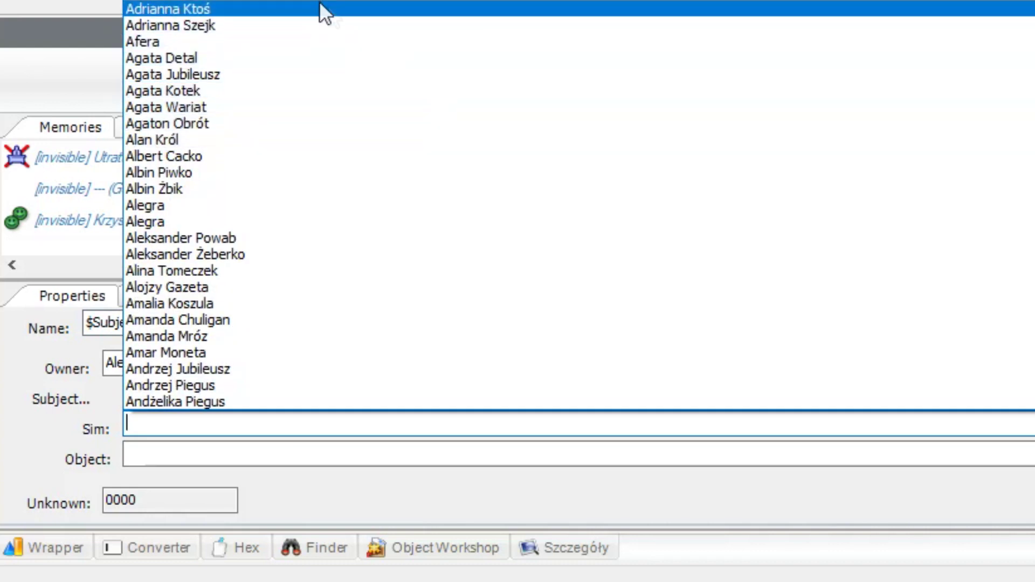
key("Escape")
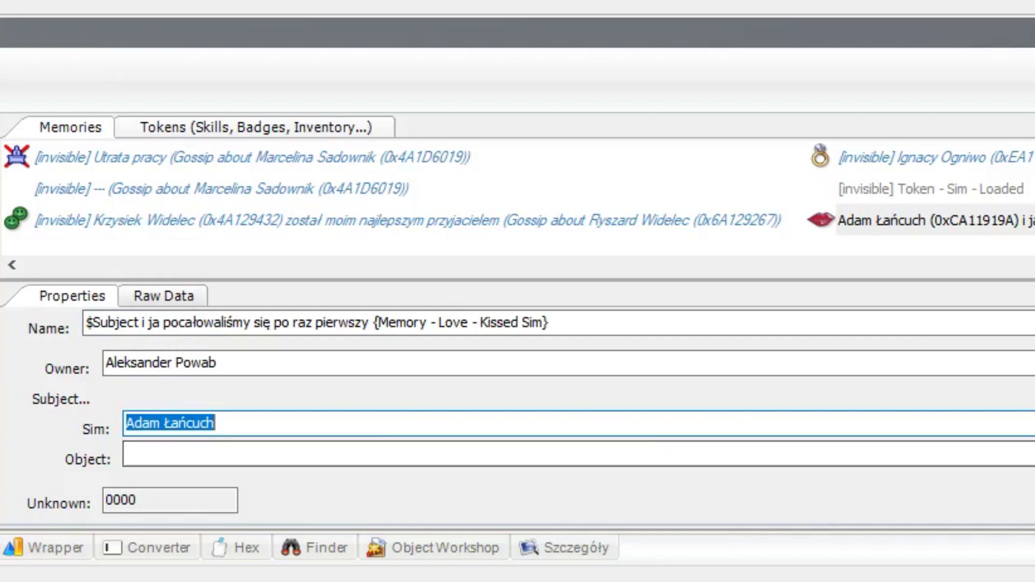
key("Down")
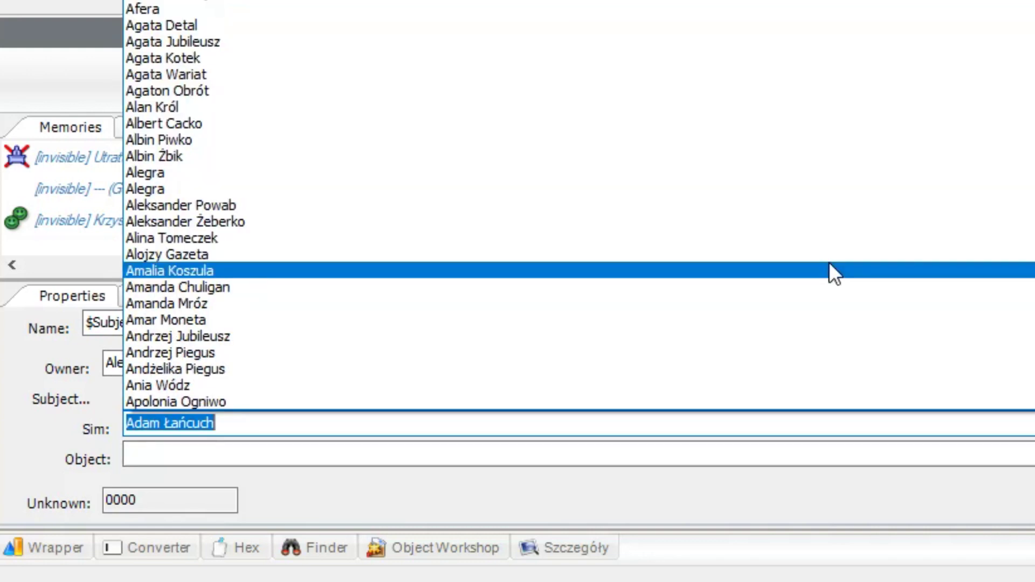
key("Escape")
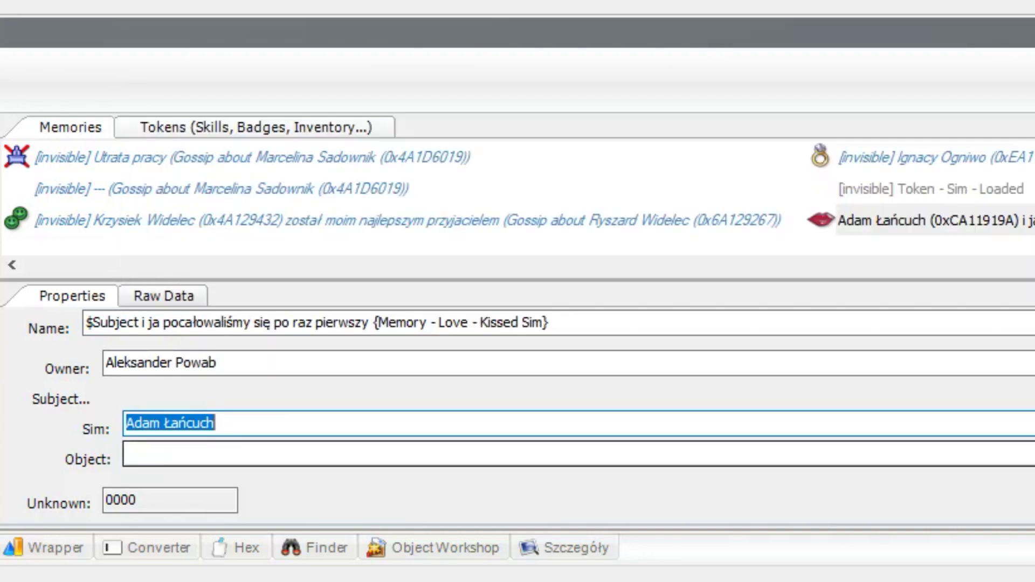
Look through the available subject objects for the first-kiss memory without assigning one
key("Tab")
key("alt+Down")
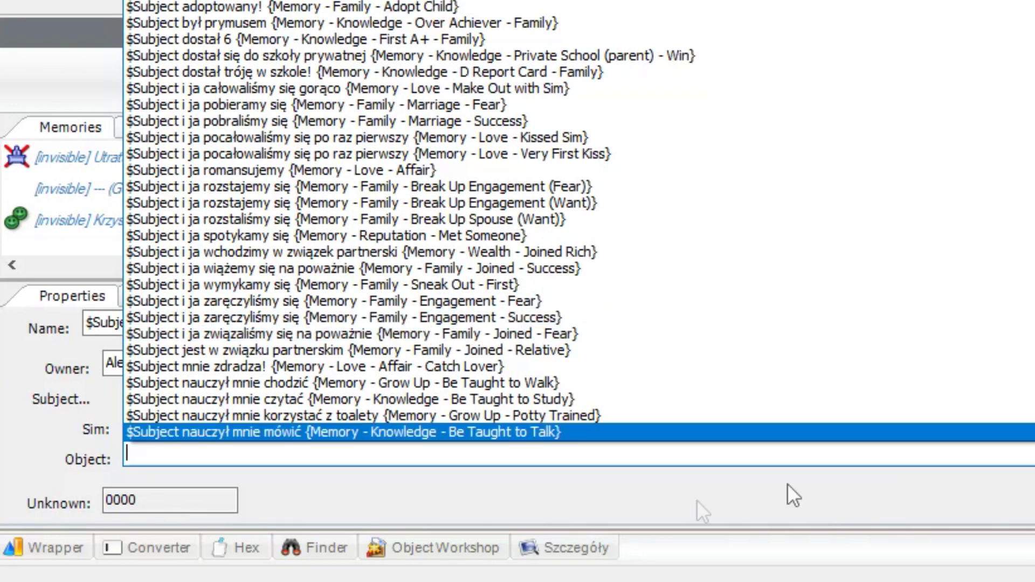
type("?")
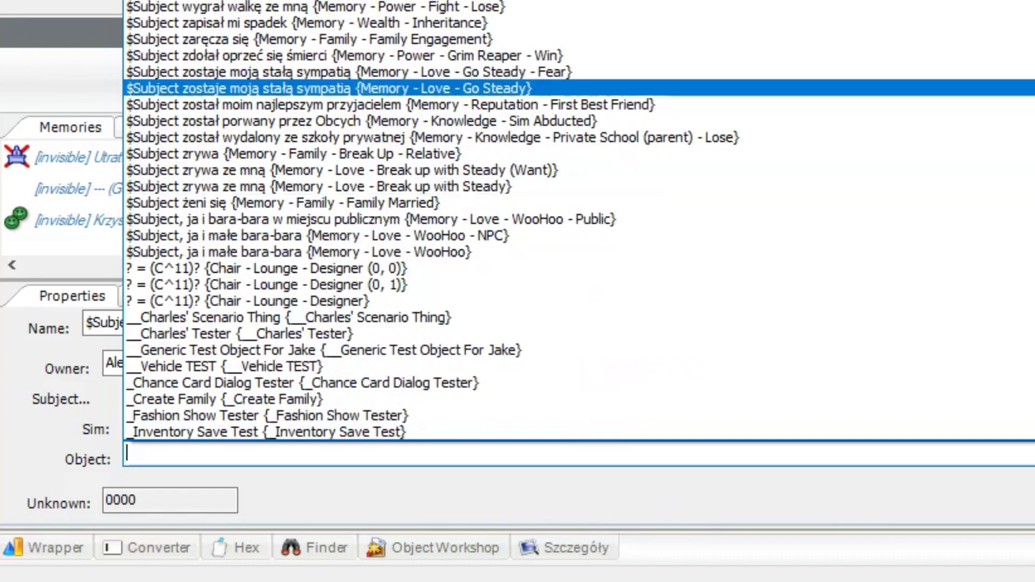
key("BackSpace")
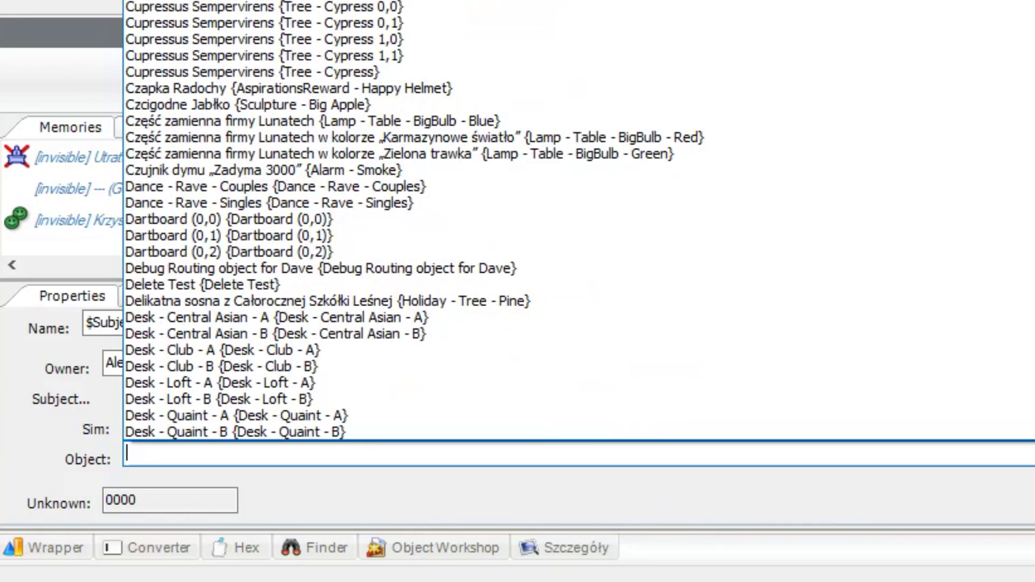
scroll(551, 16, "up", 8)
scroll(183, 259, "down", 5)
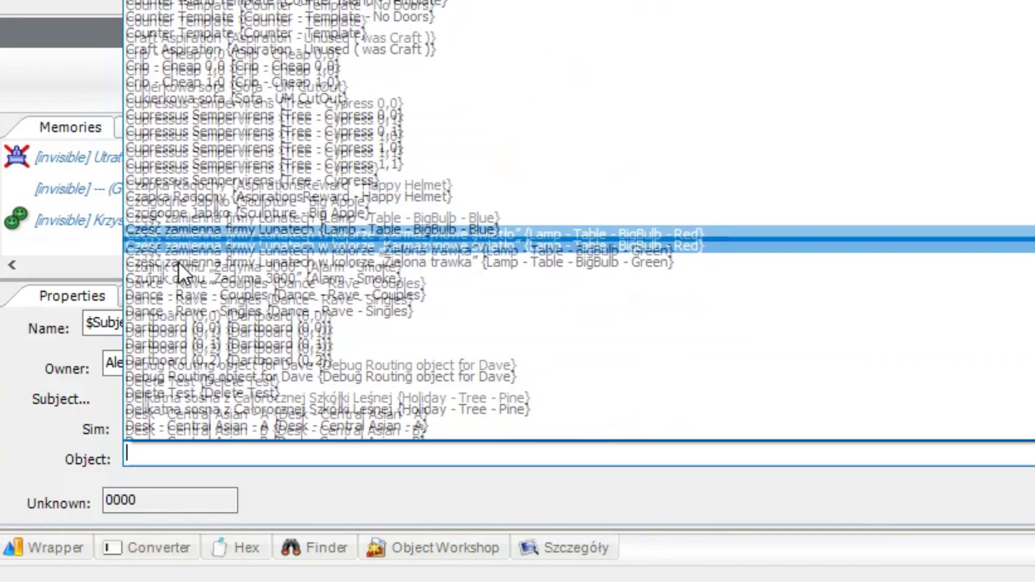
scroll(183, 259, "down", 7)
scroll(442, 221, "down", 3)
scroll(447, 237, "down", 3)
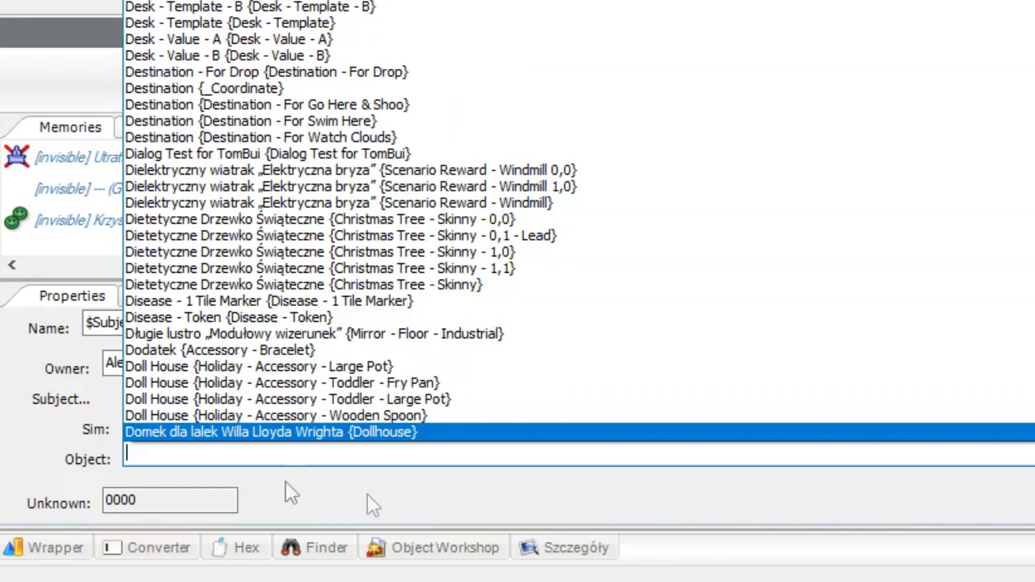
left_click(24, 408)
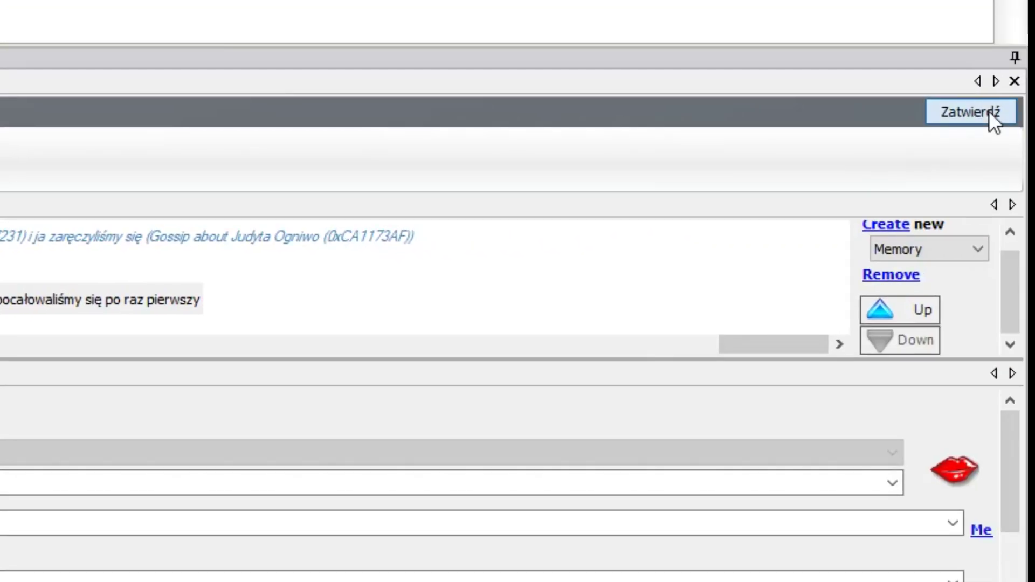
Commit the first-kiss memory, set its raw data value 00 to 0x0004 and commit that change
left_click(989, 111)
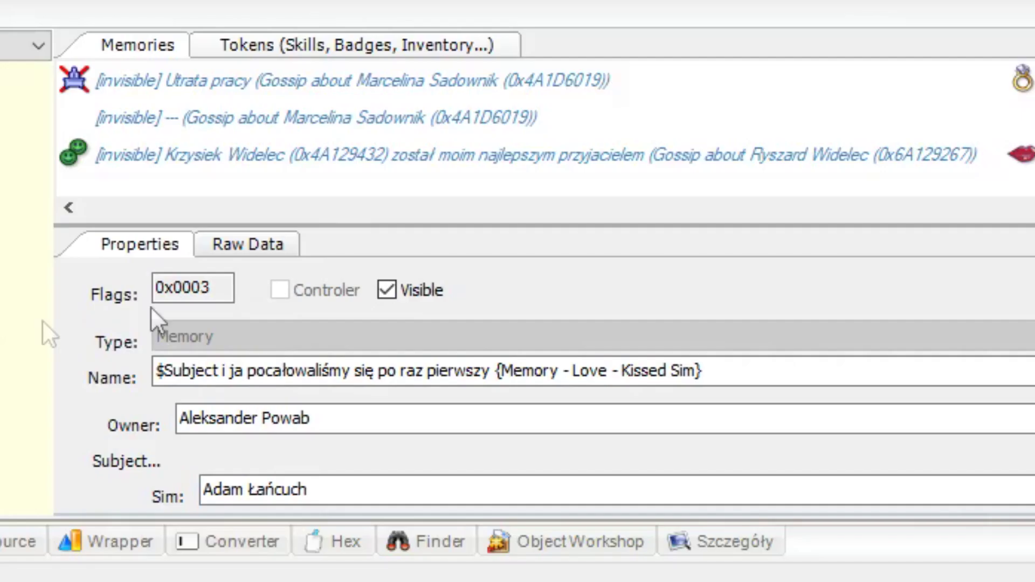
left_click(250, 243)
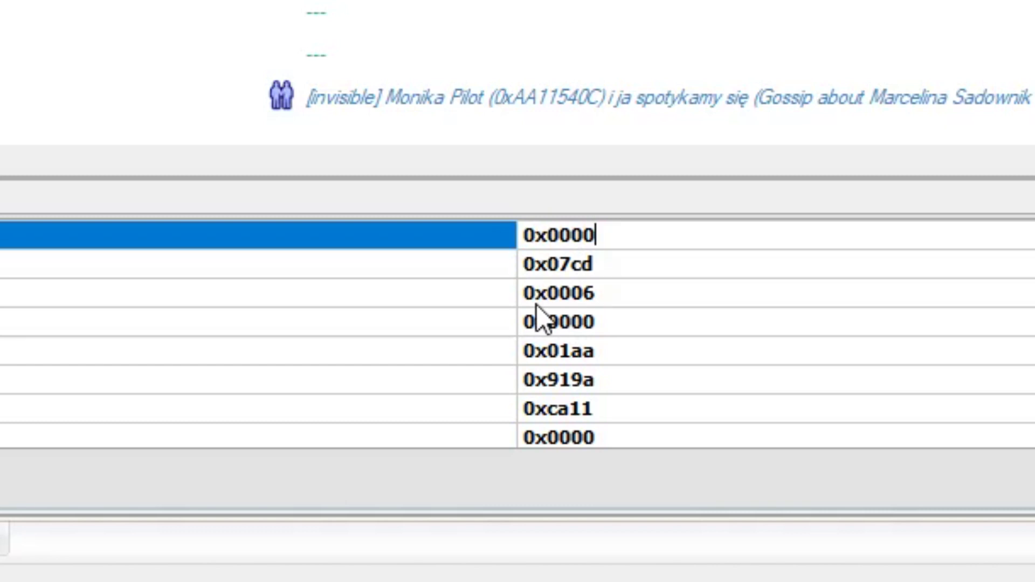
key("BackSpace")
type("4")
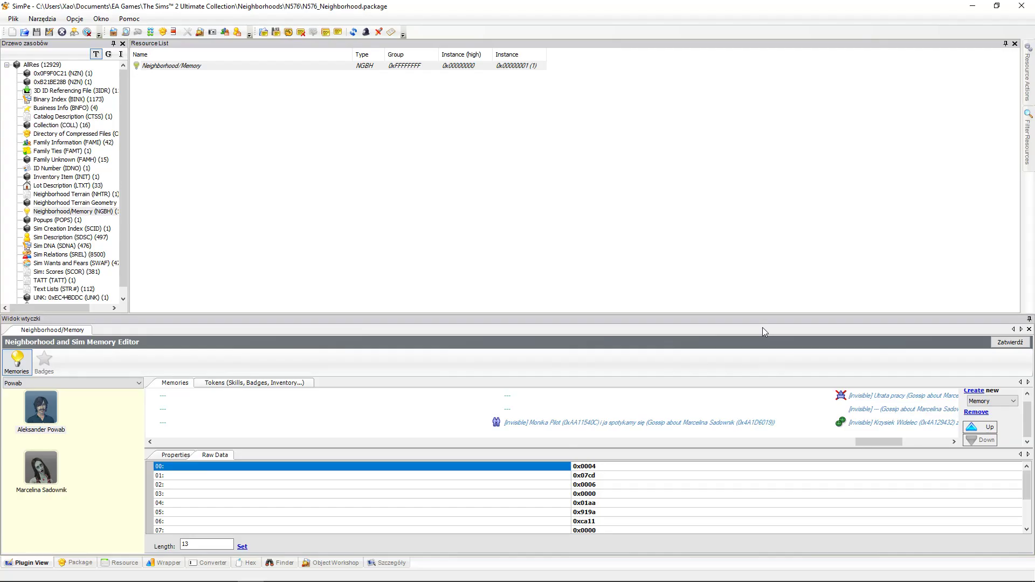
left_click(1008, 345)
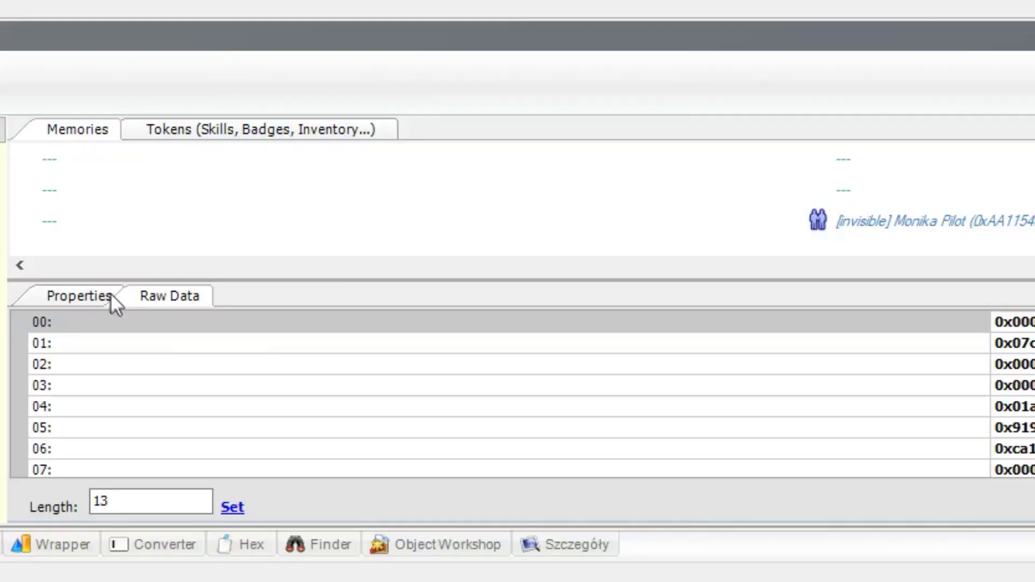
Cycle the memory's property values to a different subject Sim and the name "$Subject i ja romansujemy {Memory - Love - Affair}"
left_click(111, 293)
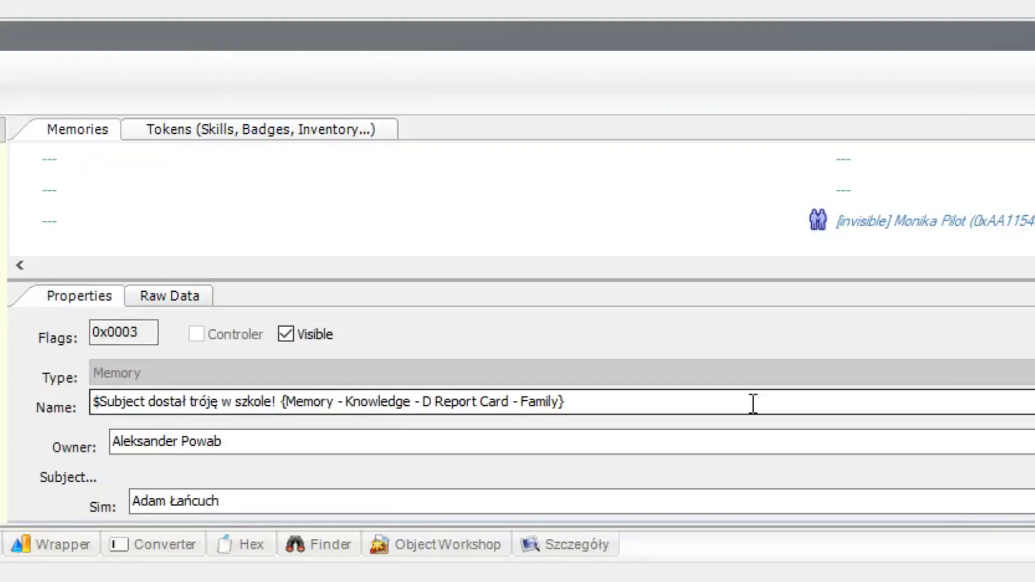
scroll(689, 404, "up", 2)
scroll(752, 420, "down", 2)
scroll(744, 415, "up", 3)
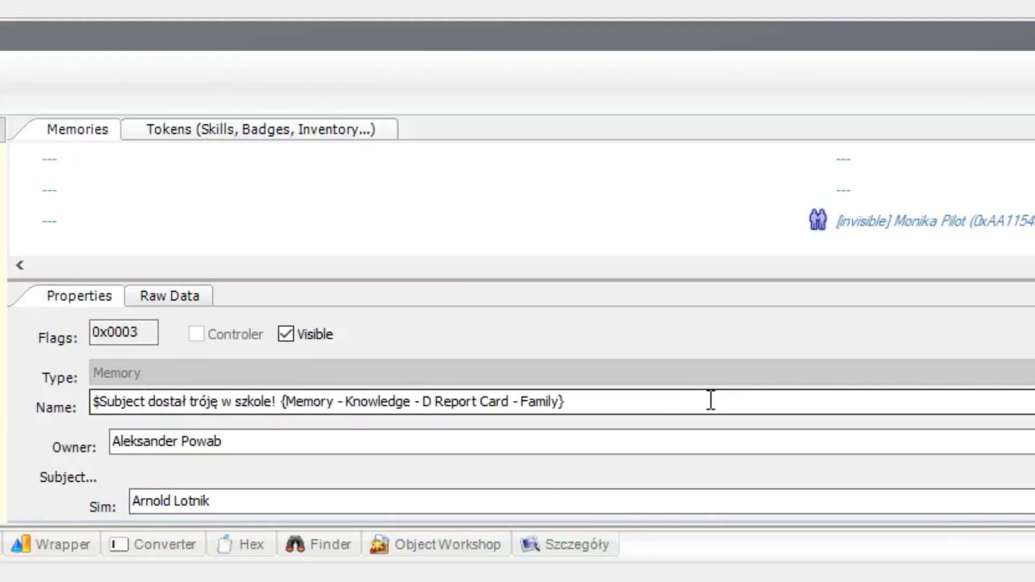
scroll(710, 404, "down", 3)
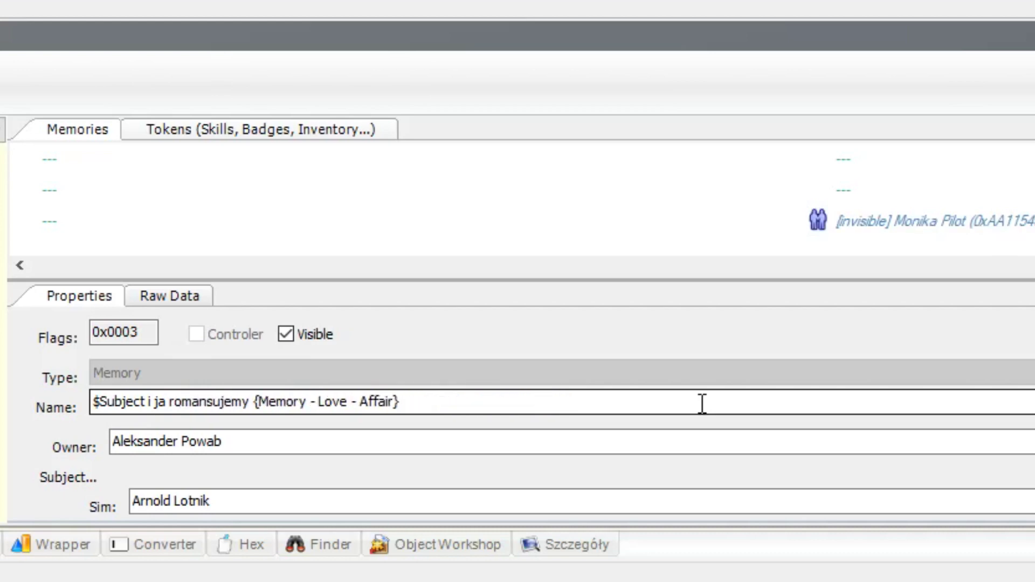
Set the memory's name to "$Subject i ja pocałowaliśmy się po raz pierwszy {Memory - Love - Kissed Sim}"
left_click(702, 403)
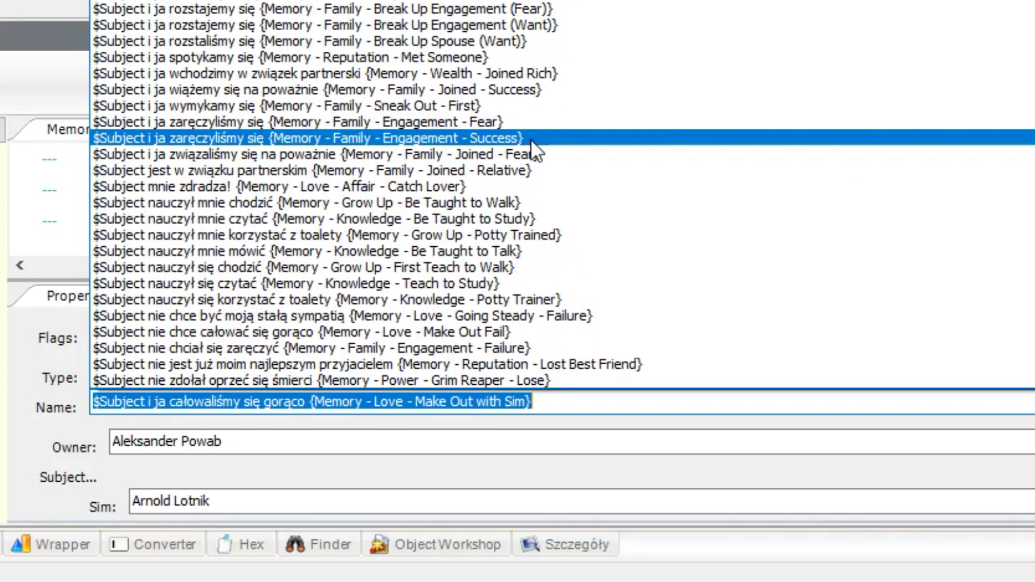
scroll(273, 15, "up", 2)
left_click(273, 15)
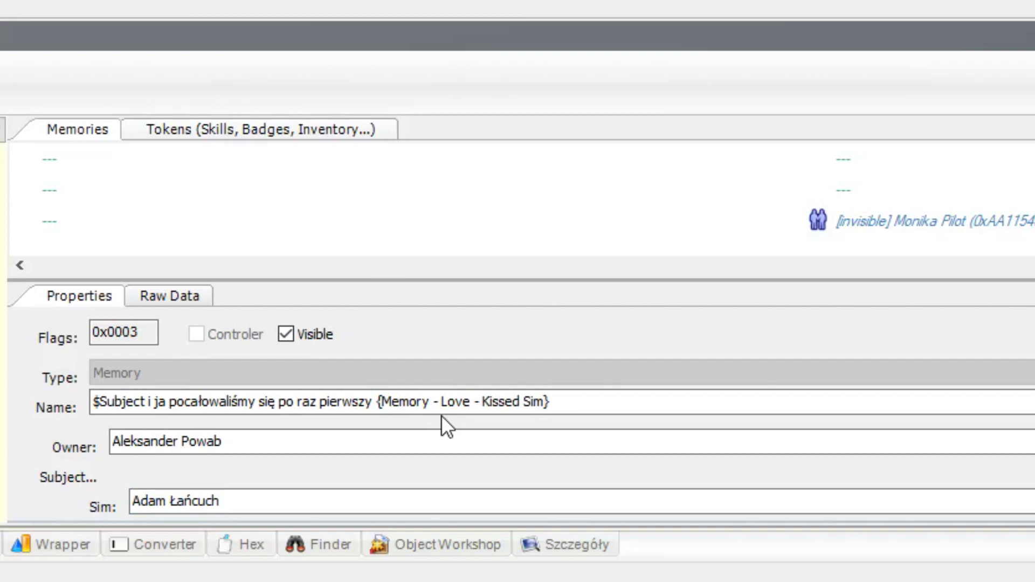
Check the first-kiss memory's raw data and look through the available memory names without choosing one
left_click(184, 293)
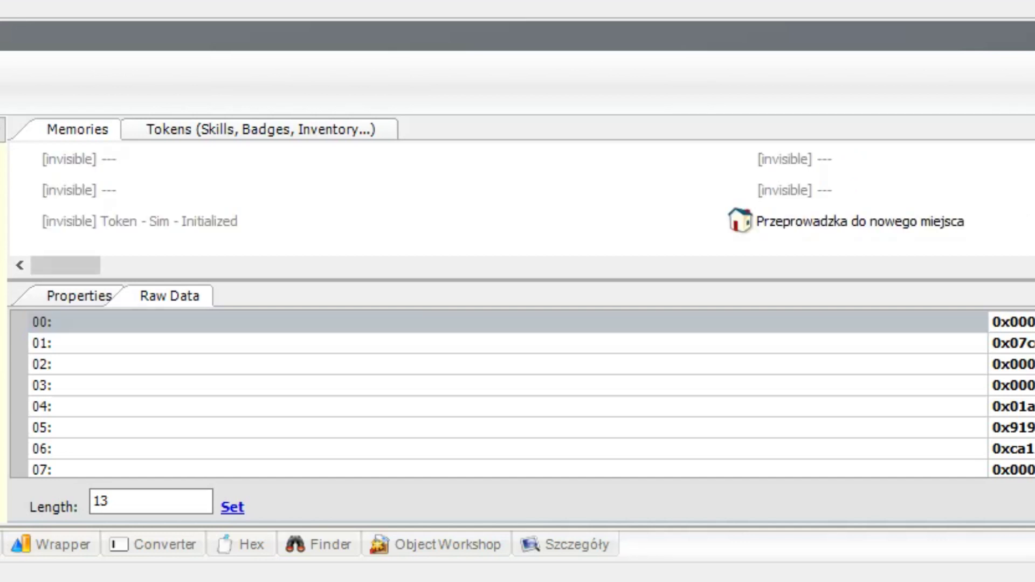
left_click(63, 293)
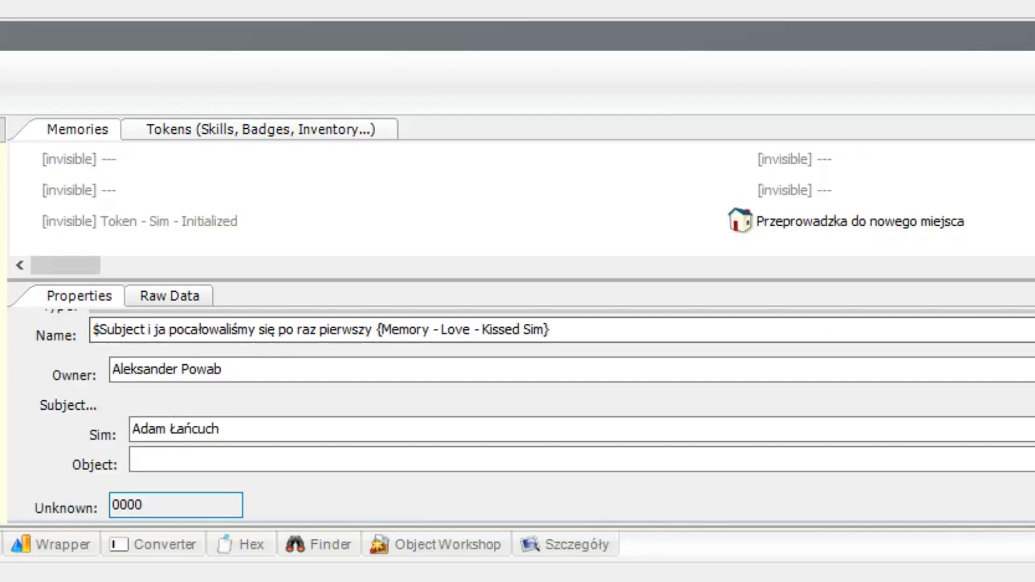
left_click(324, 329)
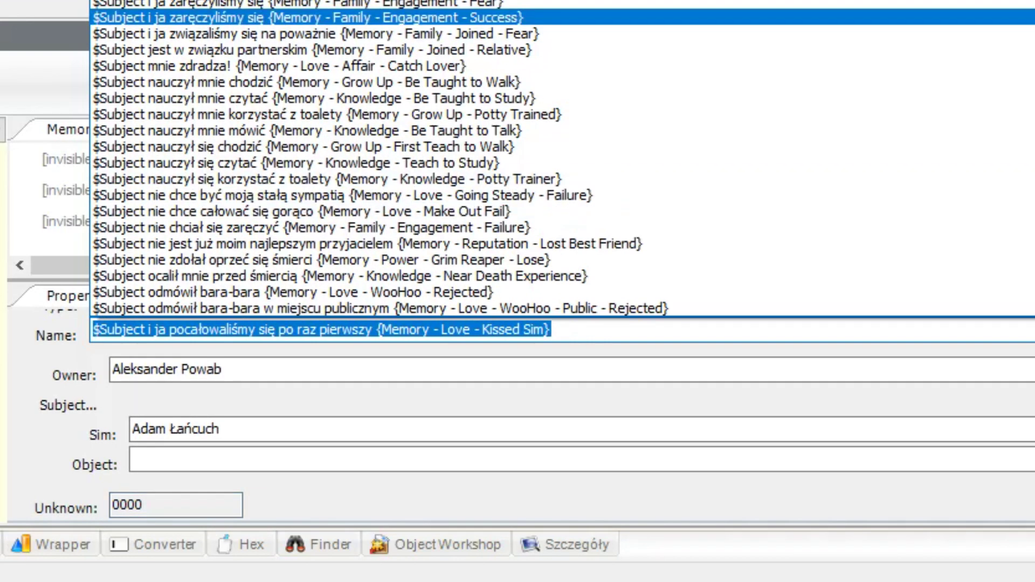
scroll(649, 63, "down", 4)
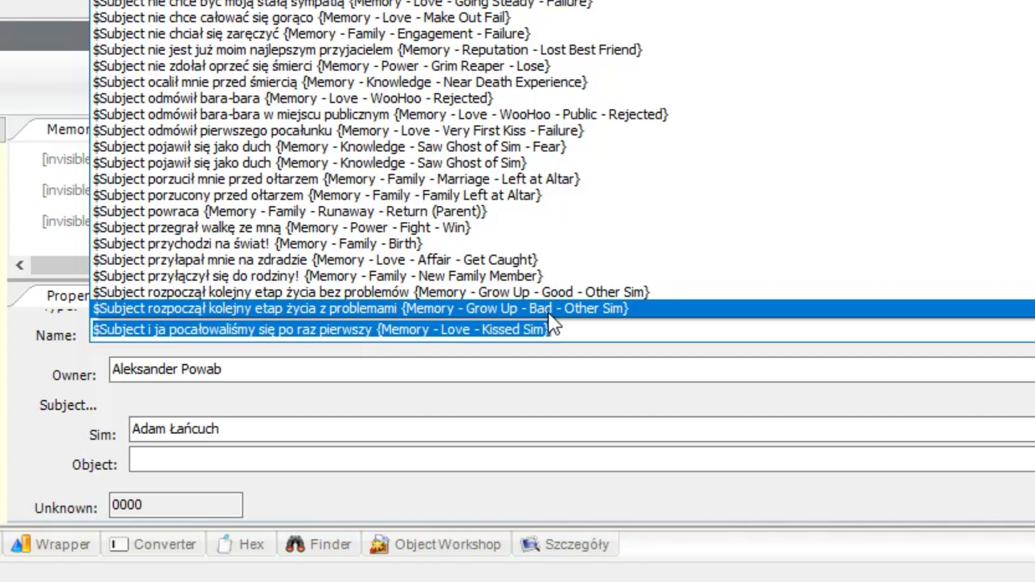
left_click(527, 376)
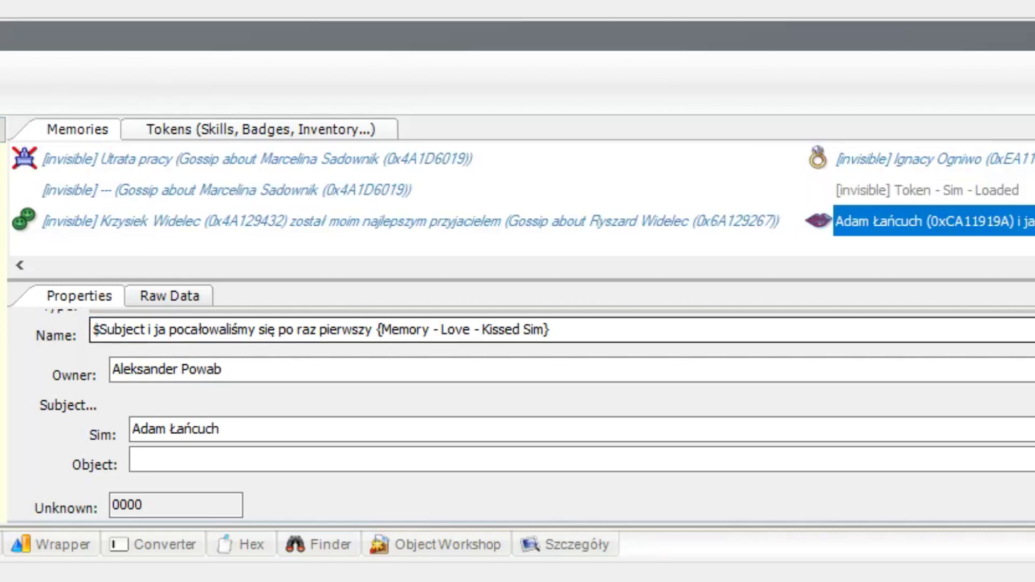
Browse through the character's memory list and select the failed omelette memory to view its properties
left_click(283, 272)
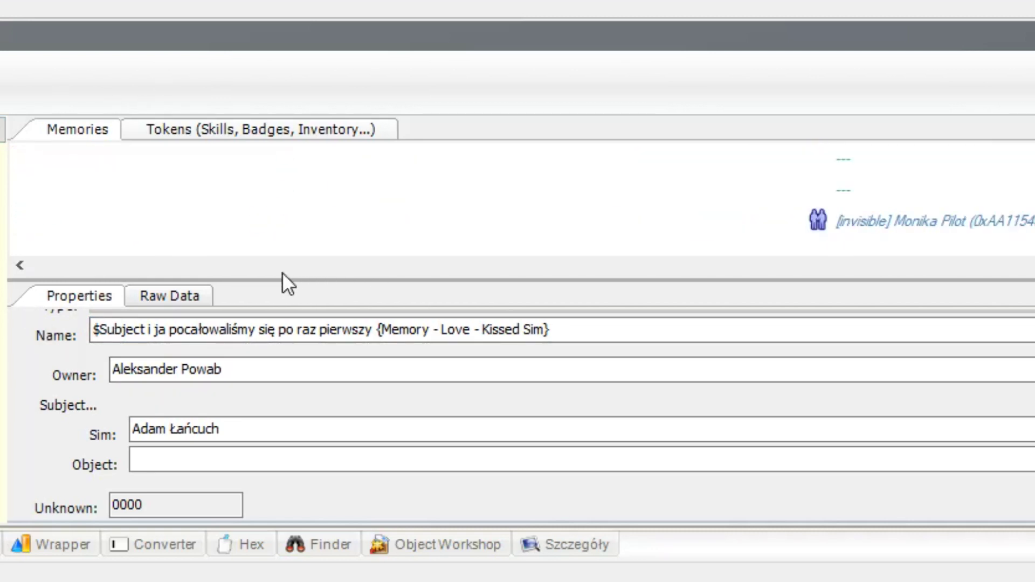
left_click(909, 228)
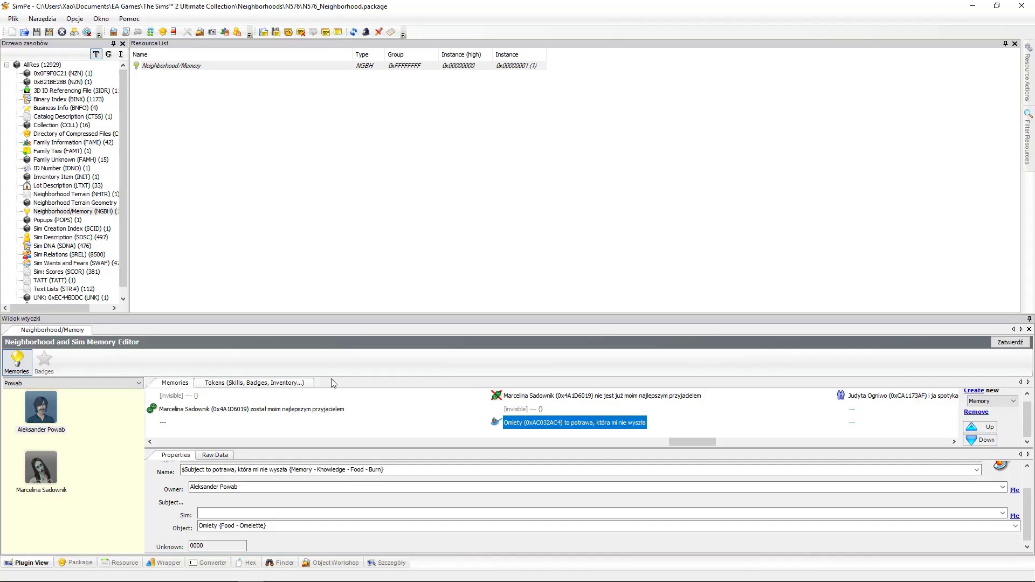
left_click(916, 442)
left_click(916, 441)
left_click(591, 422)
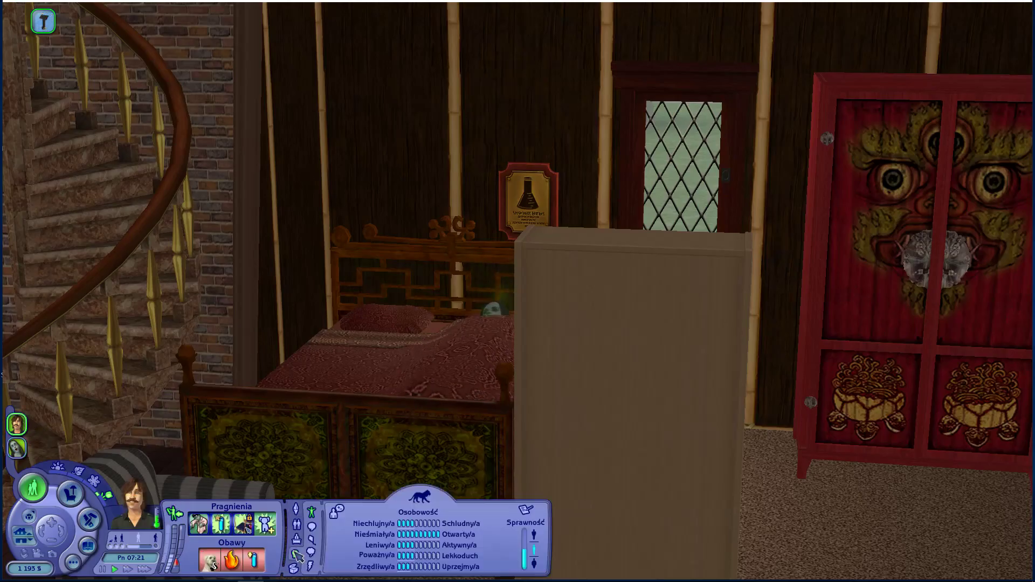
In The Sims 2, bring up the Sim's memories and read the details of the first-kiss memory
left_click(297, 555)
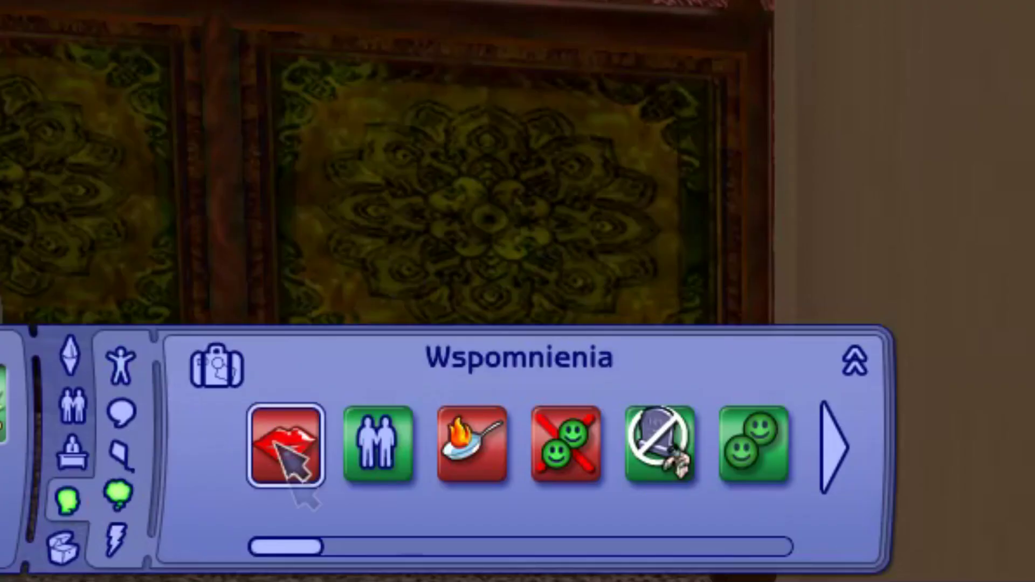
left_click(290, 453)
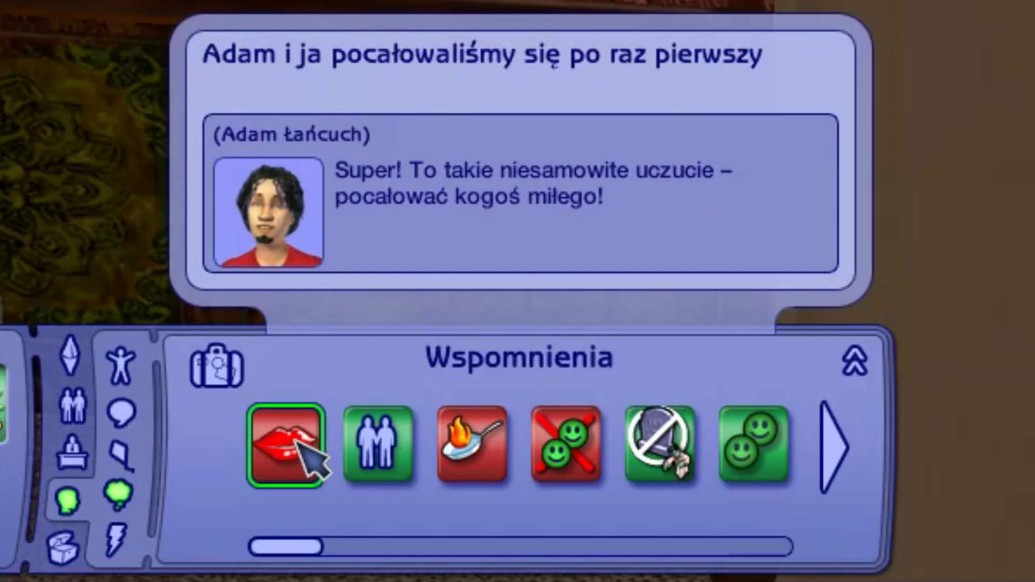
left_click(295, 441)
left_click(296, 442)
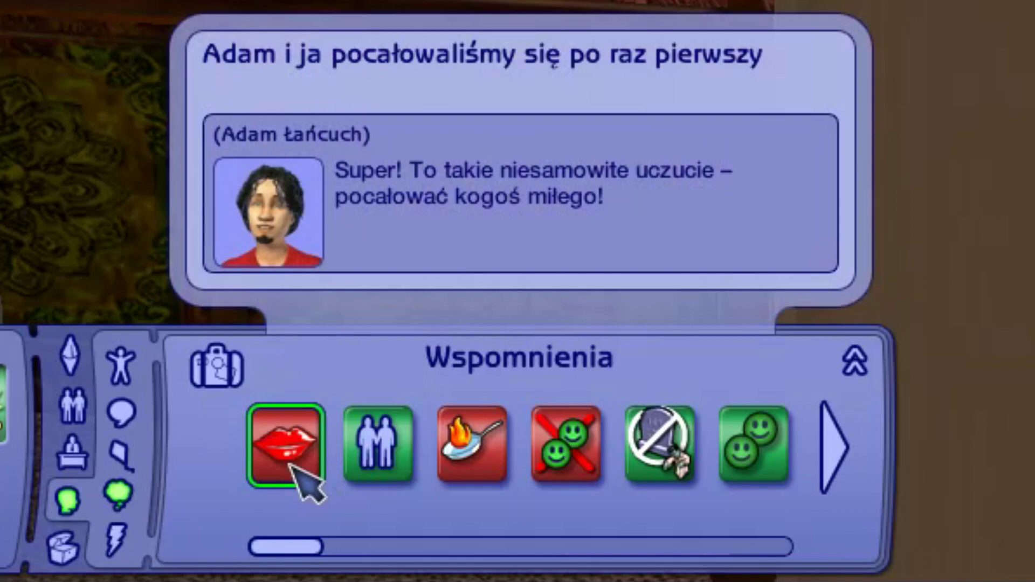
left_click(292, 463)
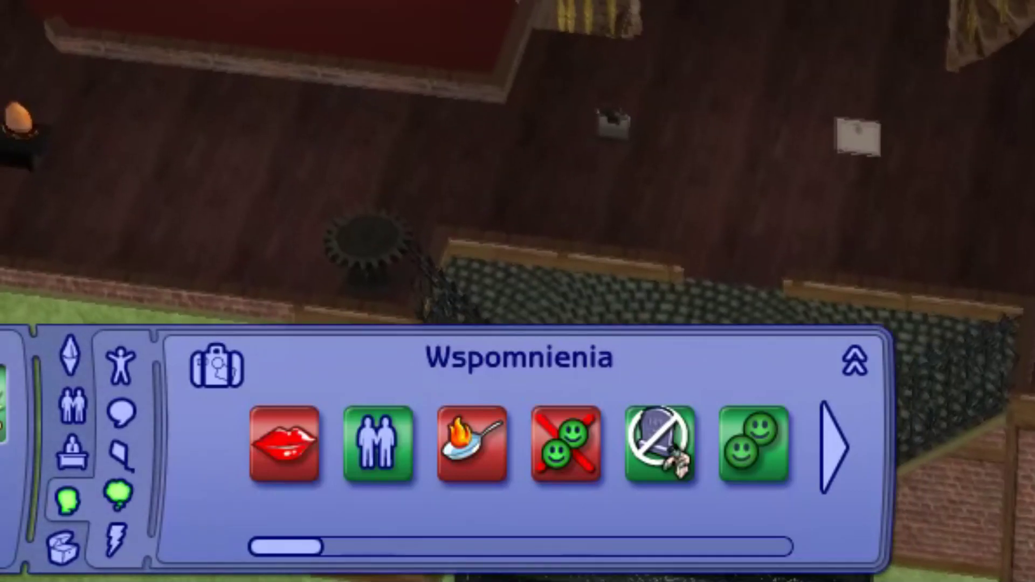
left_click(566, 458)
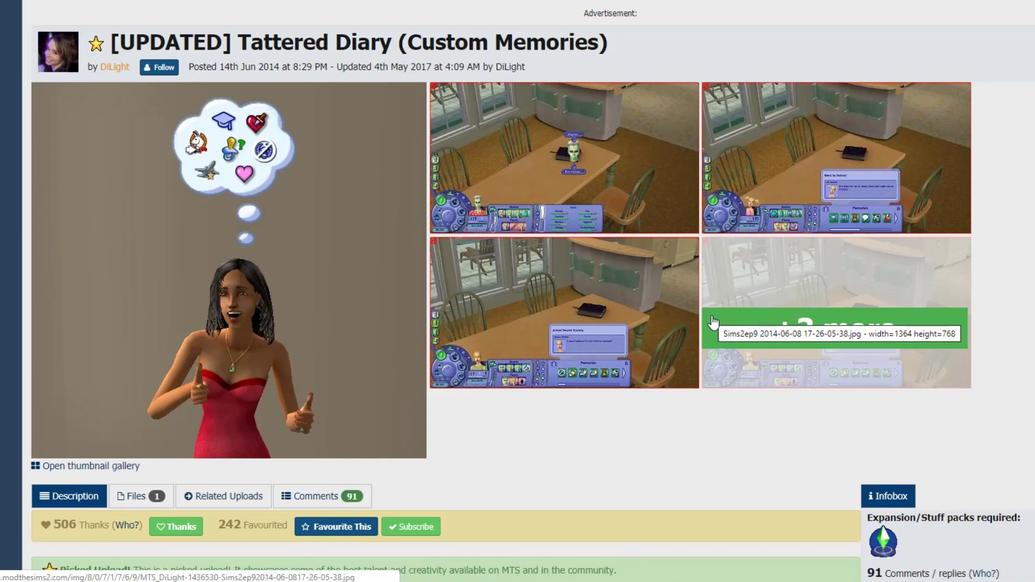
Show the files of the "Tattered Diary (Custom Memories)" mod in the browser and download the v2.1 archive
left_click(130, 499)
scroll(491, 415, "down", 3)
scroll(501, 388, "up", 3)
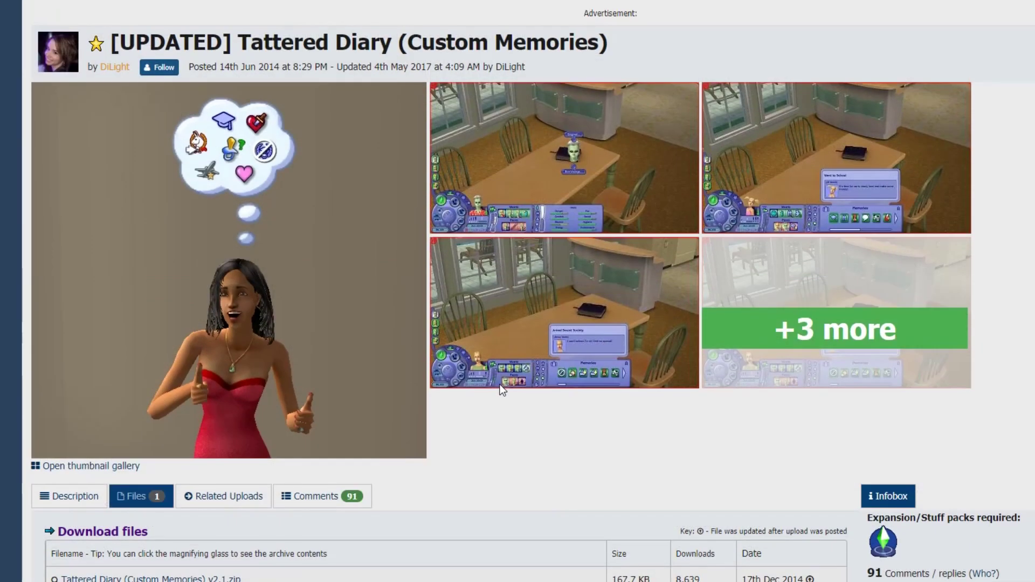
mouse_move(502, 388)
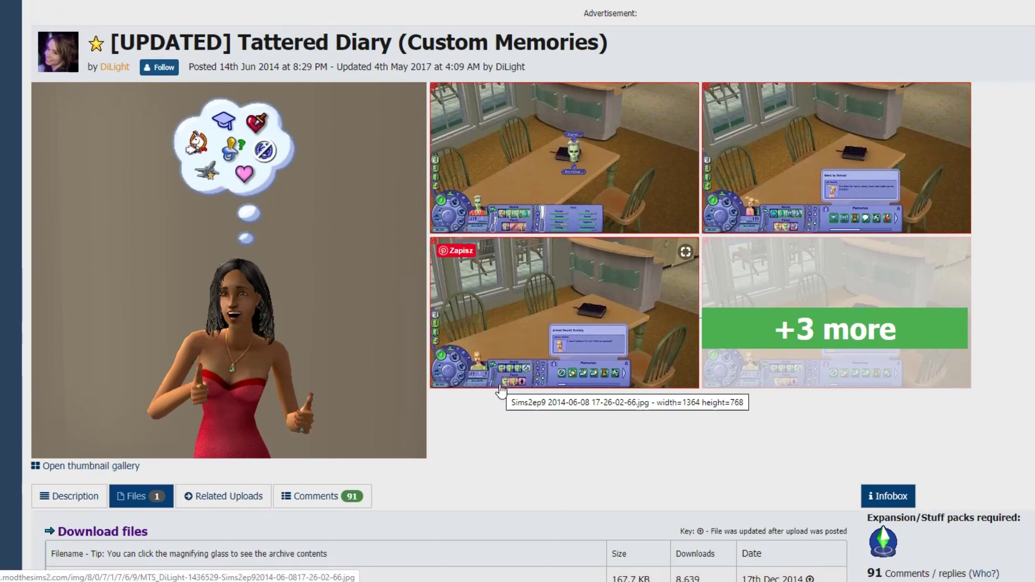
scroll(501, 388, "down", 3)
left_click(163, 453)
scroll(164, 456, "up", 3)
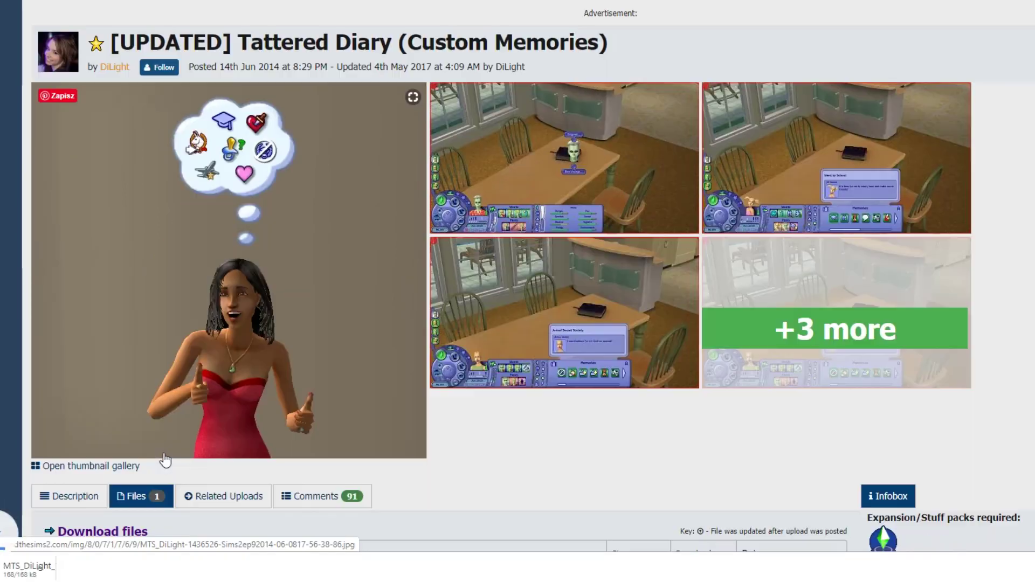
Open the downloaded archive, extract all its package files into the diary folder within Downloads and close the archive
left_click(27, 568)
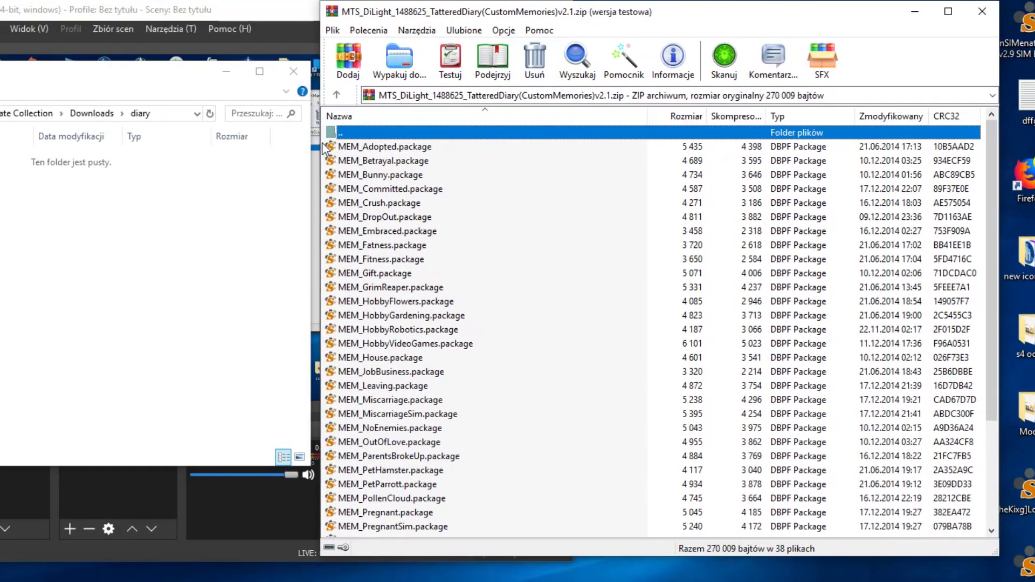
left_click(323, 147)
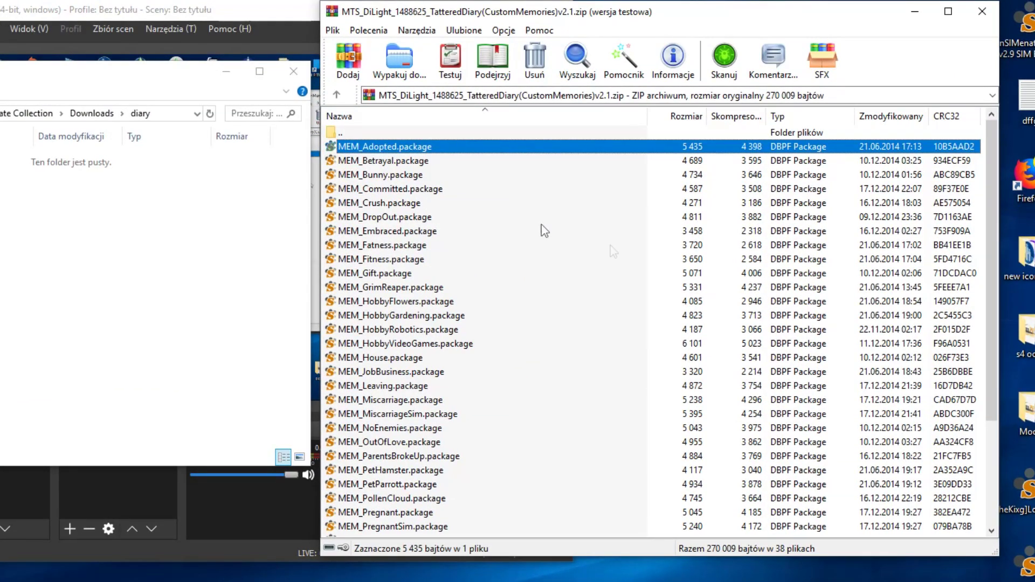
left_click(689, 289)
scroll(665, 368, "down", 3)
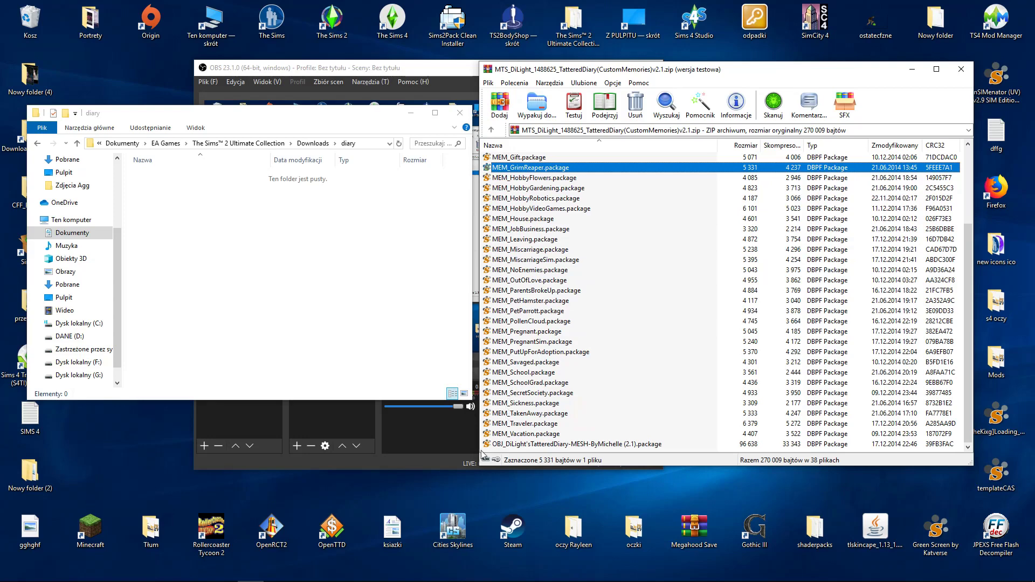
left_click_drag(484, 454, 497, 435)
left_click_drag(539, 146, 312, 245)
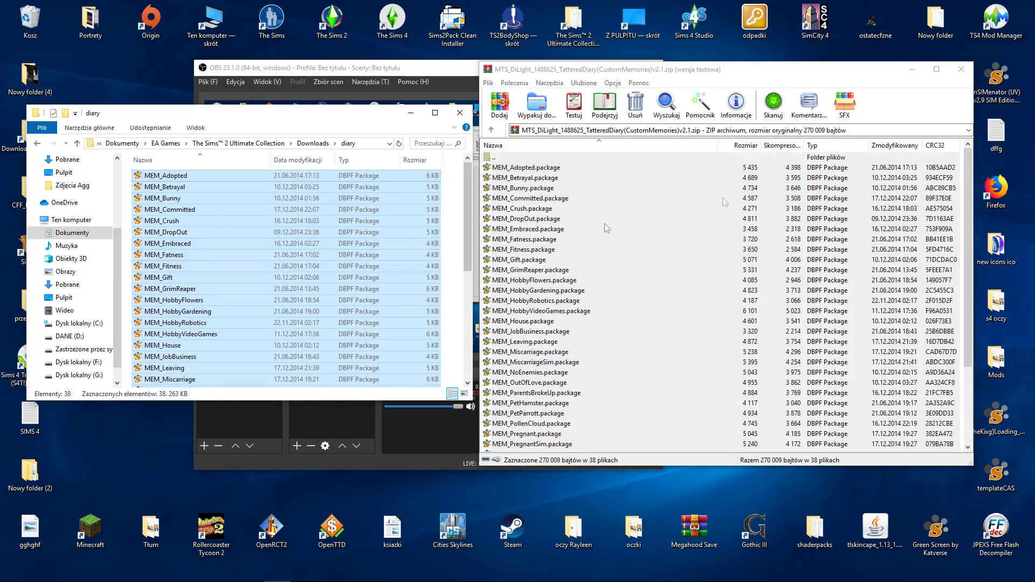
left_click(960, 69)
left_click(442, 220)
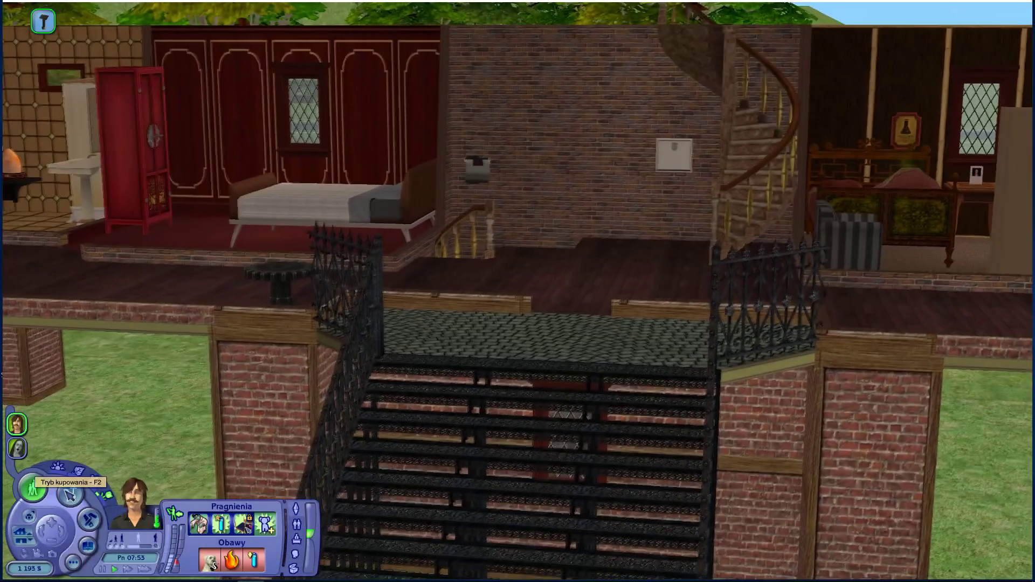
Enter buy mode in The Sims 2 and pick the Tattered Diary (2.1) from the other miscellaneous objects
left_click(69, 494)
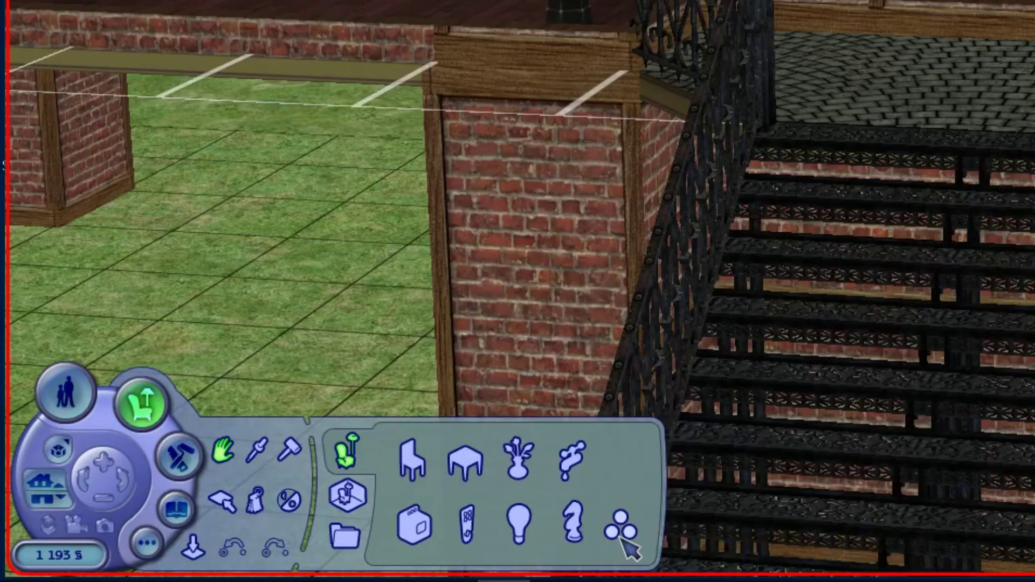
left_click(621, 531)
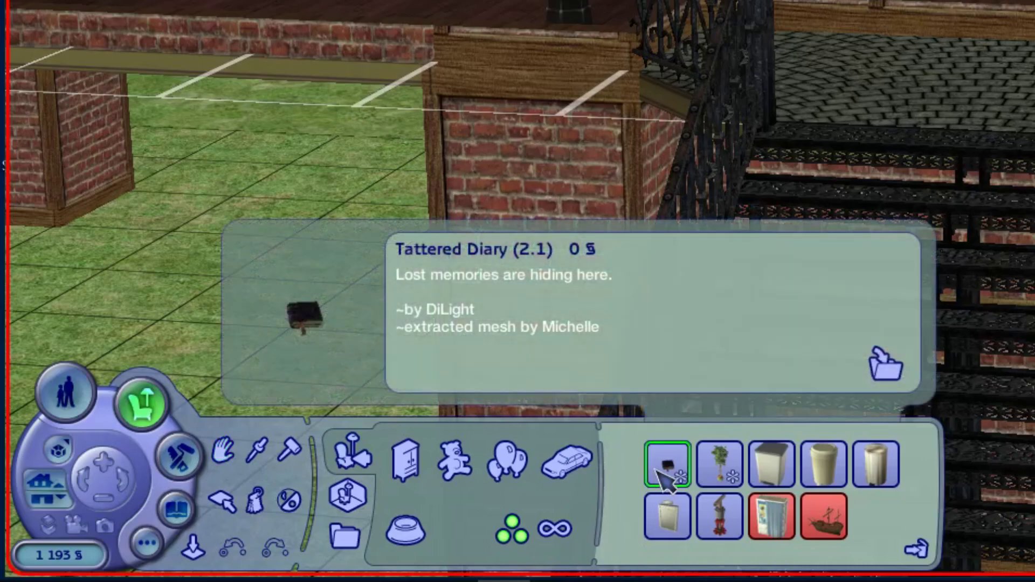
left_click(667, 464)
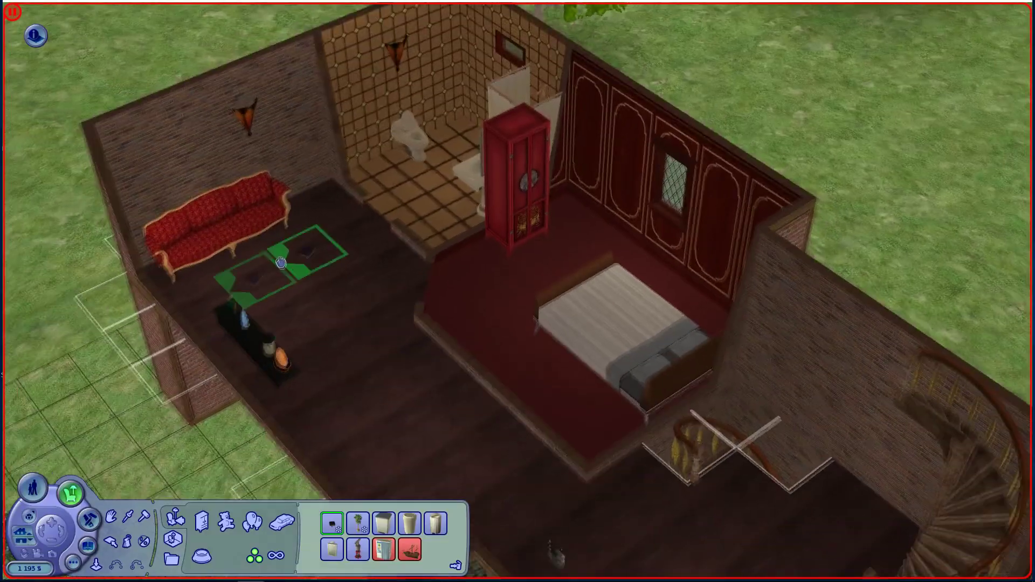
Place the Tattered Diary on the wall shelf between the windows and return to live mode
scroll(300, 273, "up", 2)
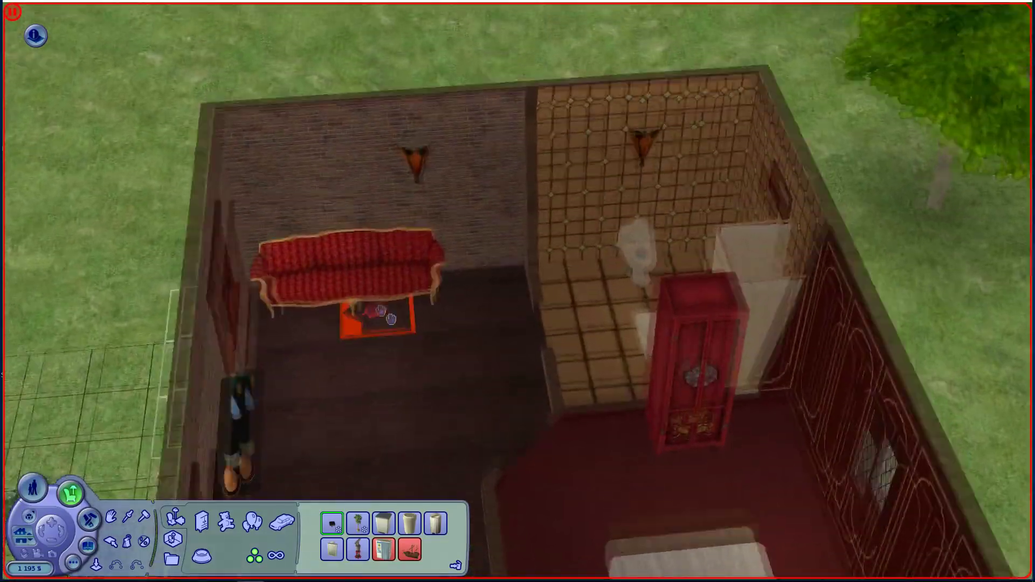
scroll(379, 309, "up", 2)
key("comma")
left_click(268, 329)
scroll(275, 377, "up", 1)
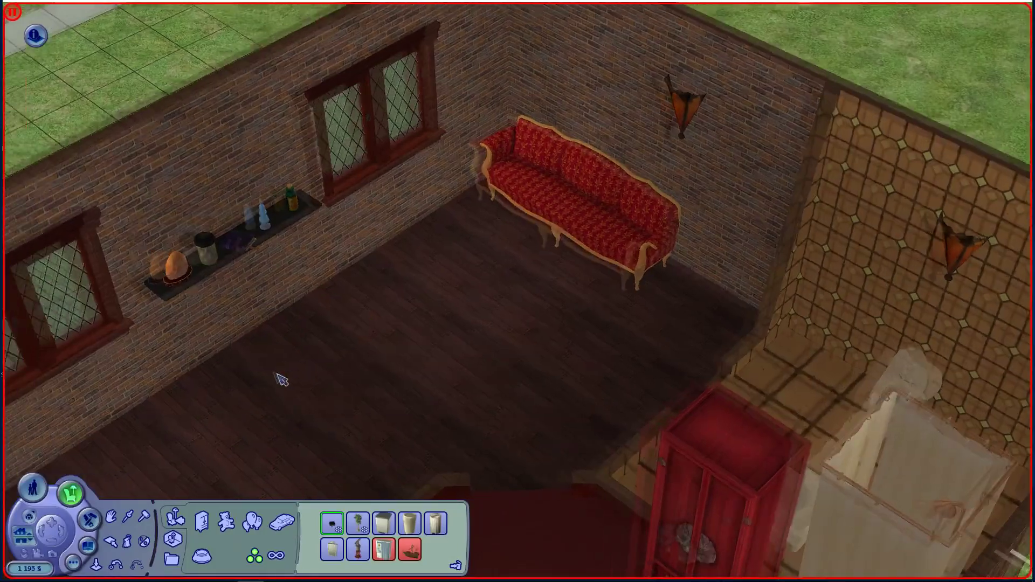
key("comma")
left_click(33, 489)
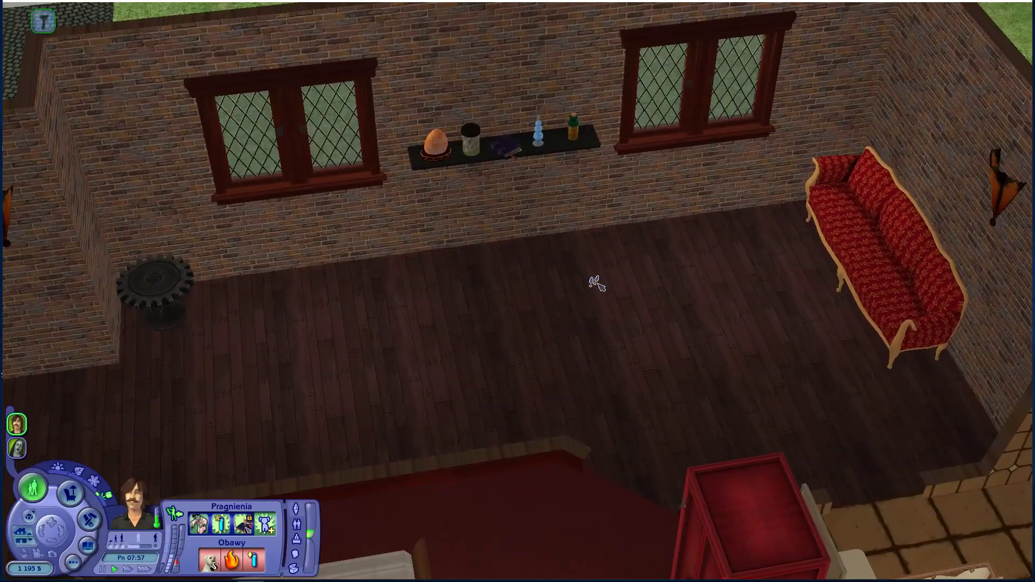
Look at the diary on the shelf up close and display the Sim's memories
scroll(596, 281, "up", 4)
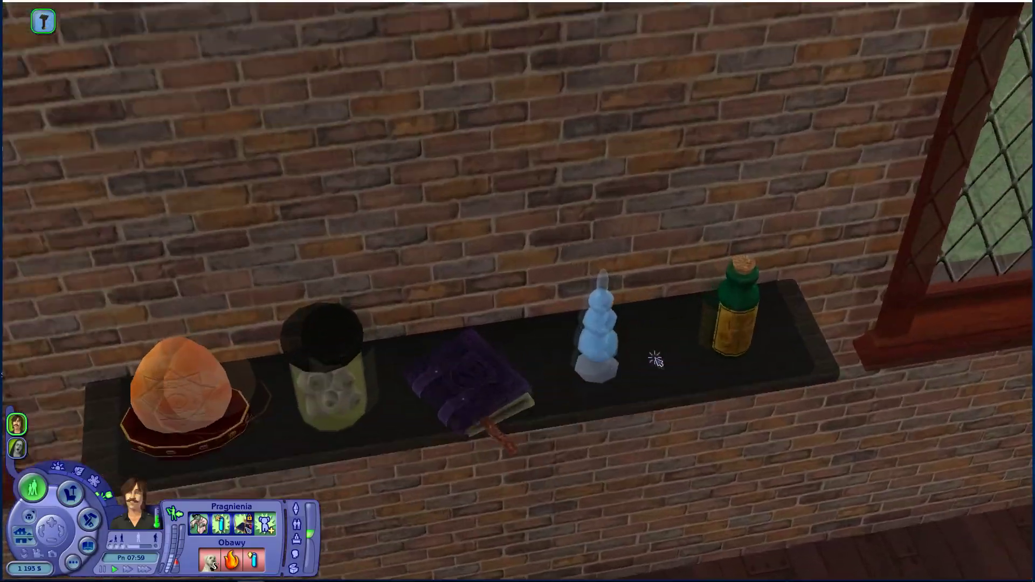
scroll(469, 342, "down", 4)
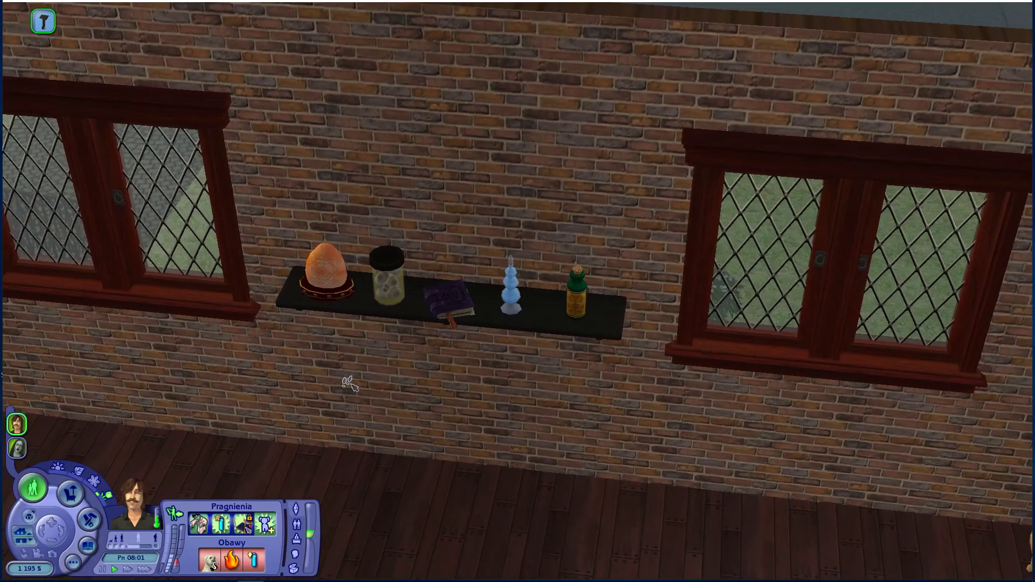
left_click(294, 554)
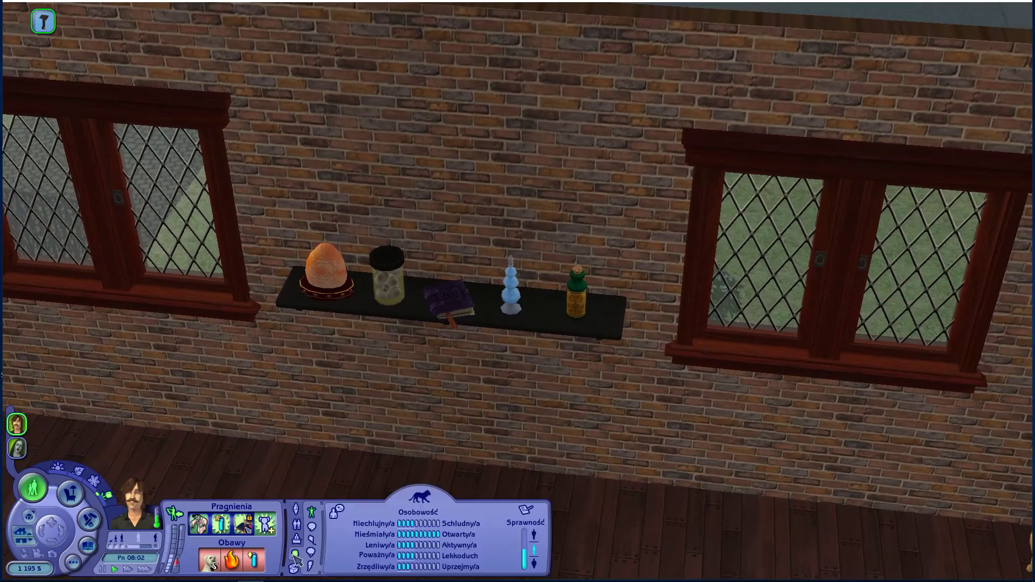
left_click(311, 552)
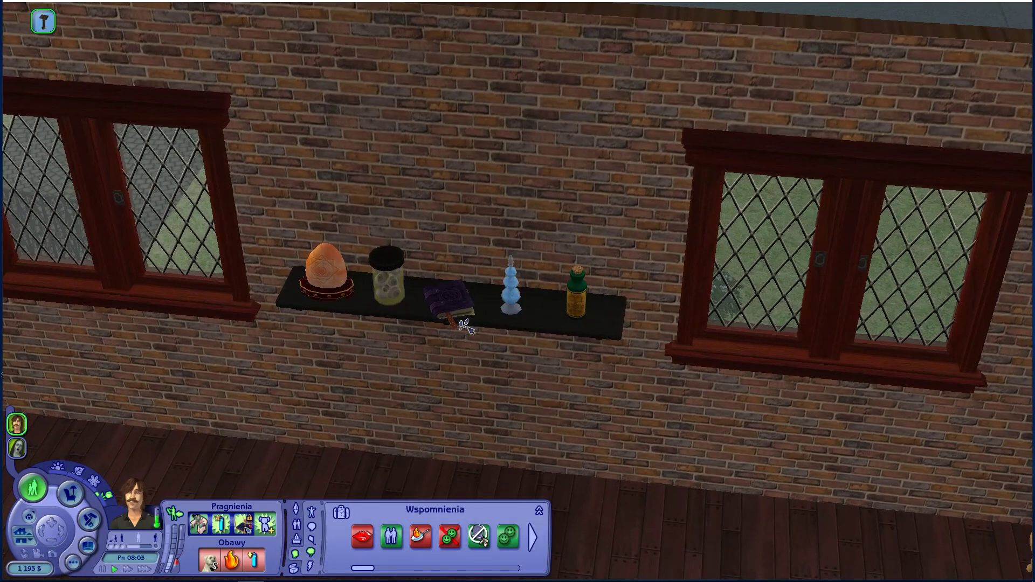
Open the diary's interactions and look through its memory categories, including Personal and Relationship
left_click(450, 312)
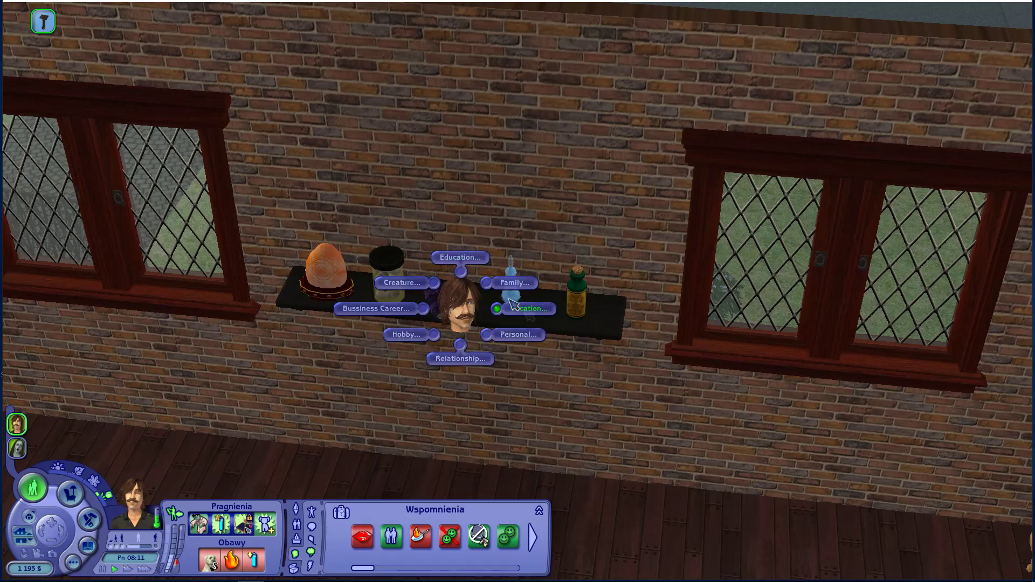
left_click(517, 336)
left_click(515, 335)
left_click(464, 354)
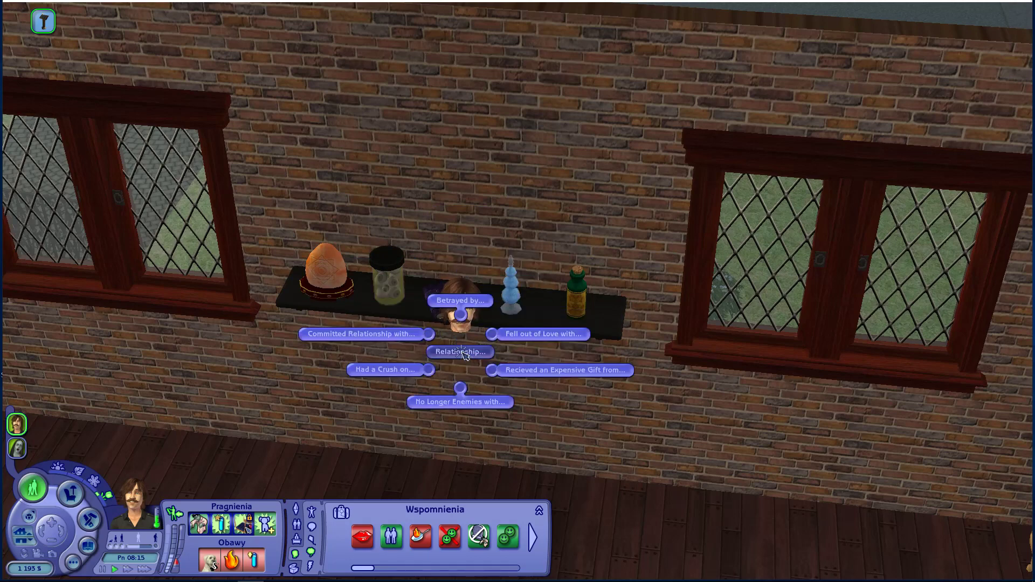
left_click(462, 353)
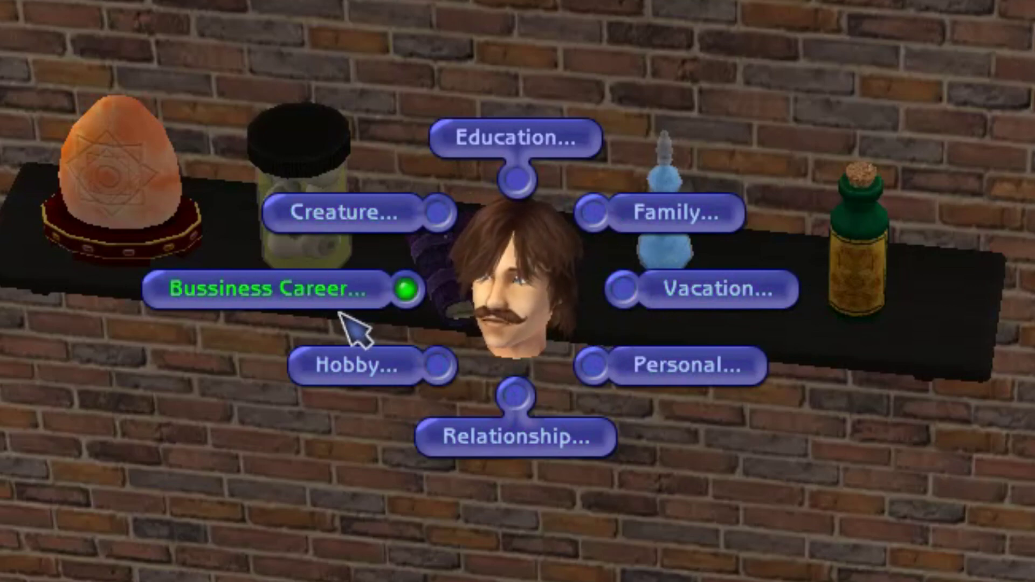
Add the Dropped Out memory from the diary's Education category to the Sim and view its details
left_click(515, 137)
left_click(522, 284)
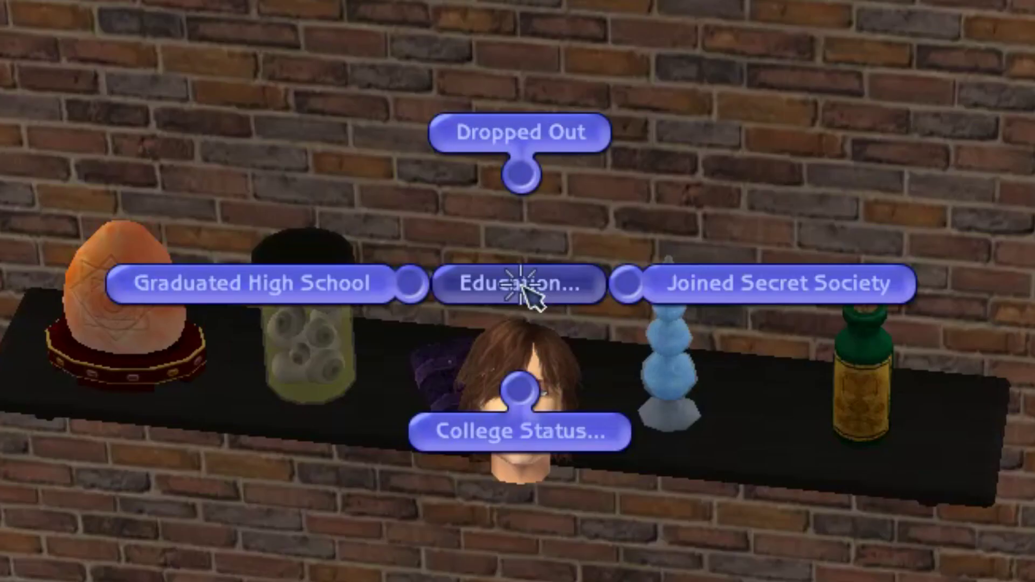
left_click(561, 136)
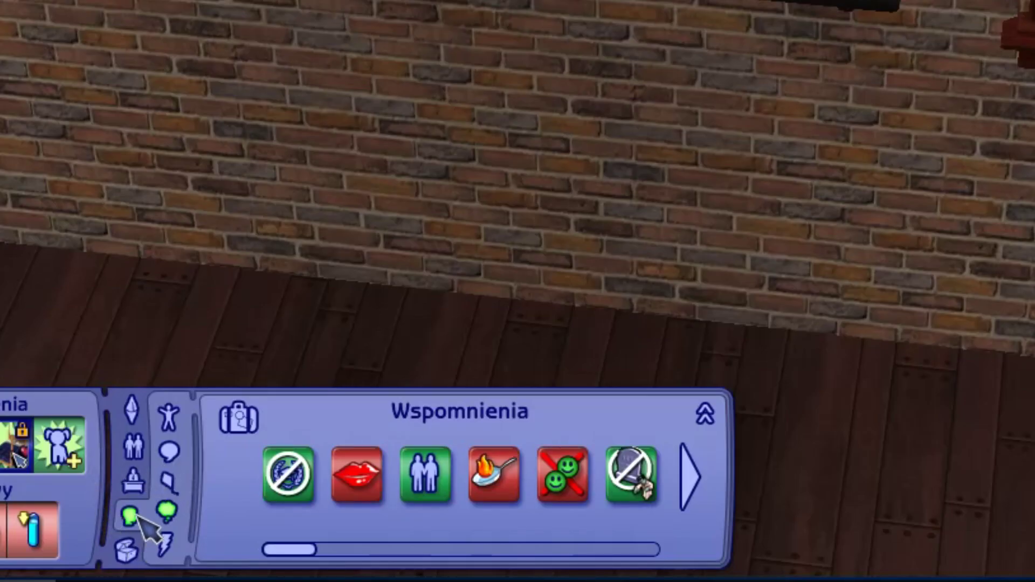
mouse_move(272, 477)
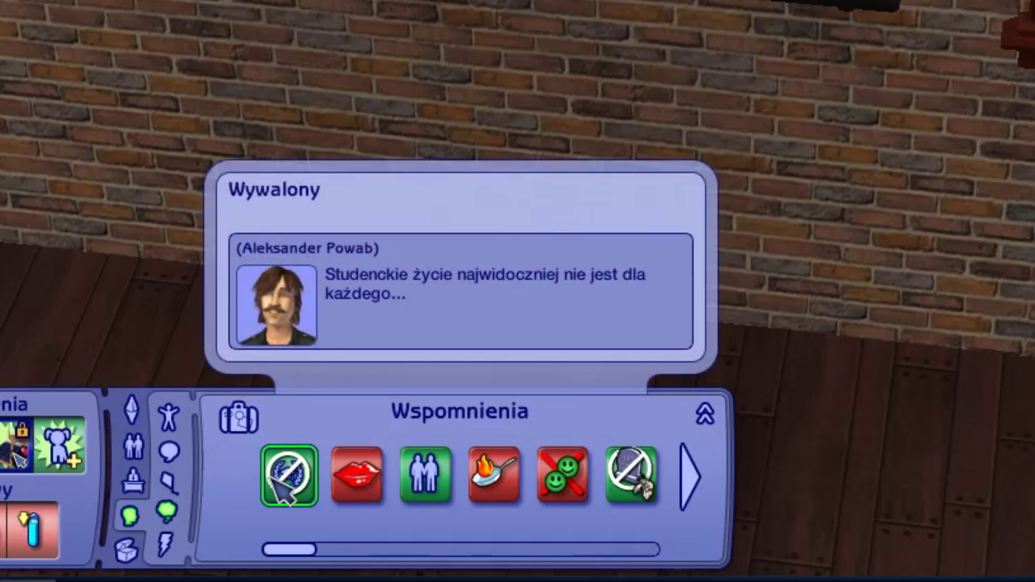